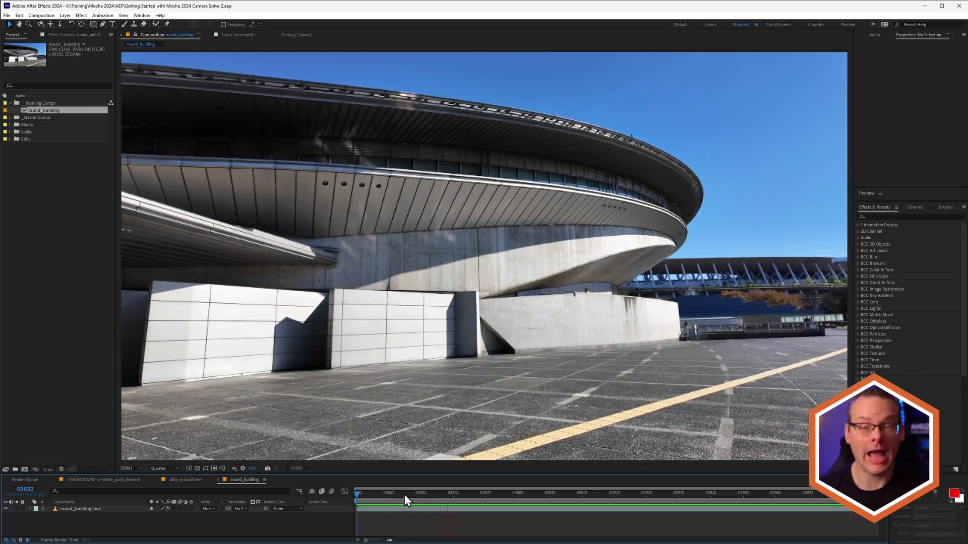
Stop the round_building RAM preview and go back to the first frame
key("space")
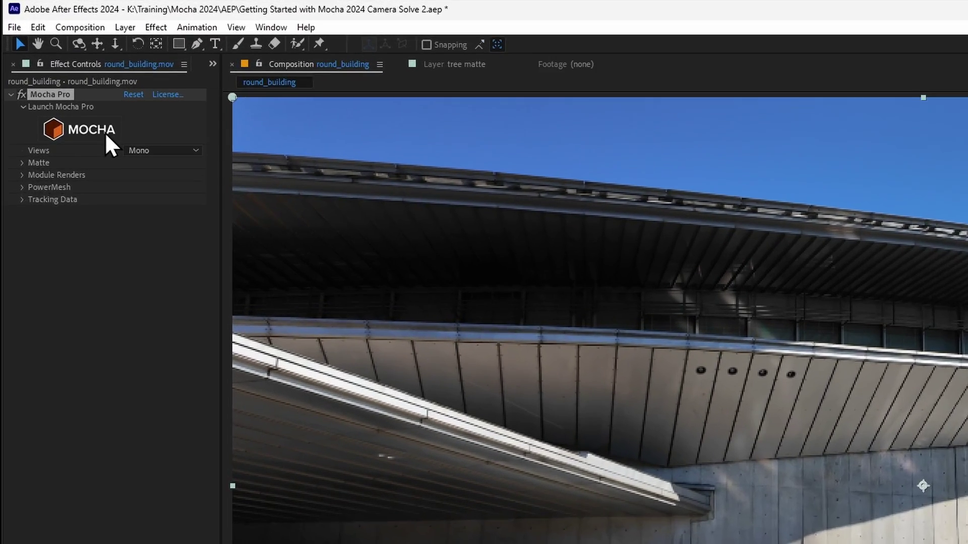
Launch Mocha Pro on the round_building layer, switching to full resolution
left_click(106, 133)
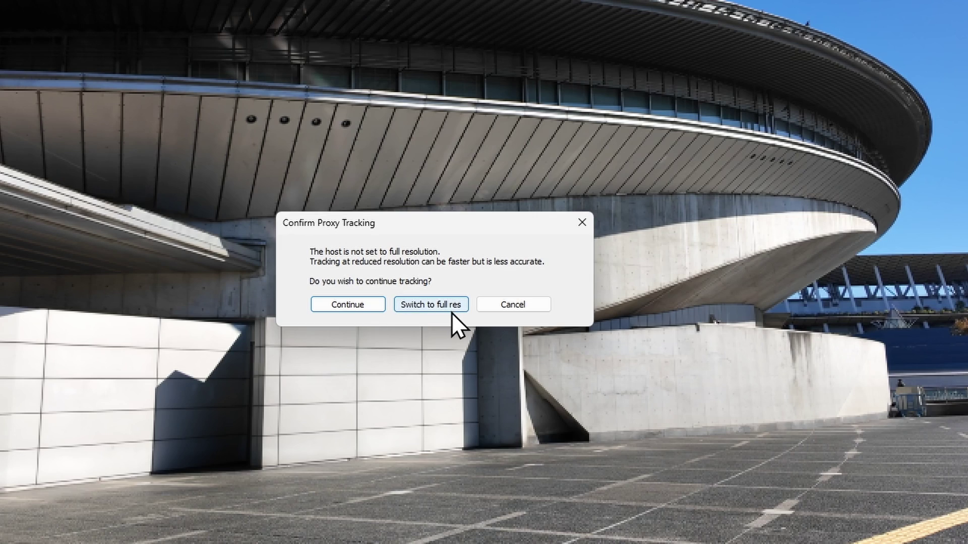
left_click(456, 311)
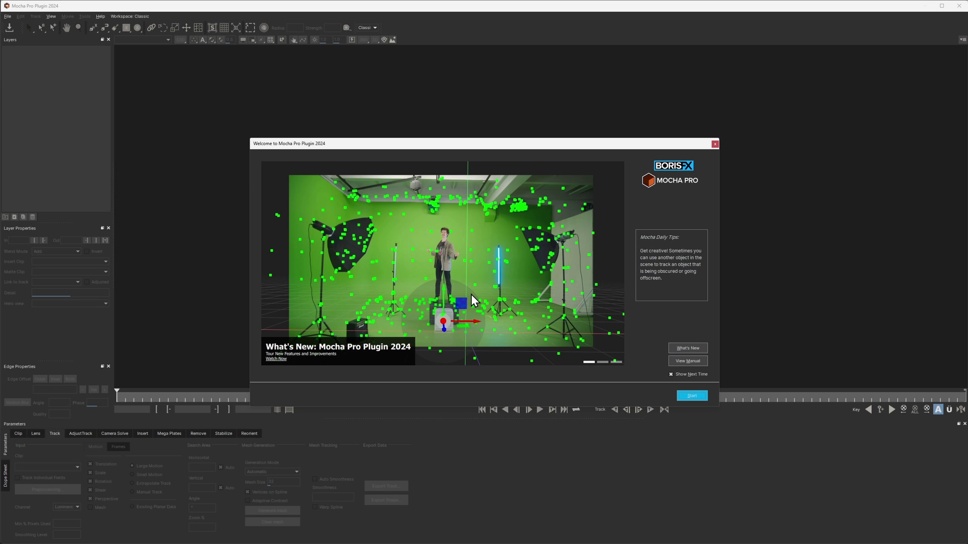
Load the clip and show the camera solve with 3D feature points overlaid
left_click(690, 396)
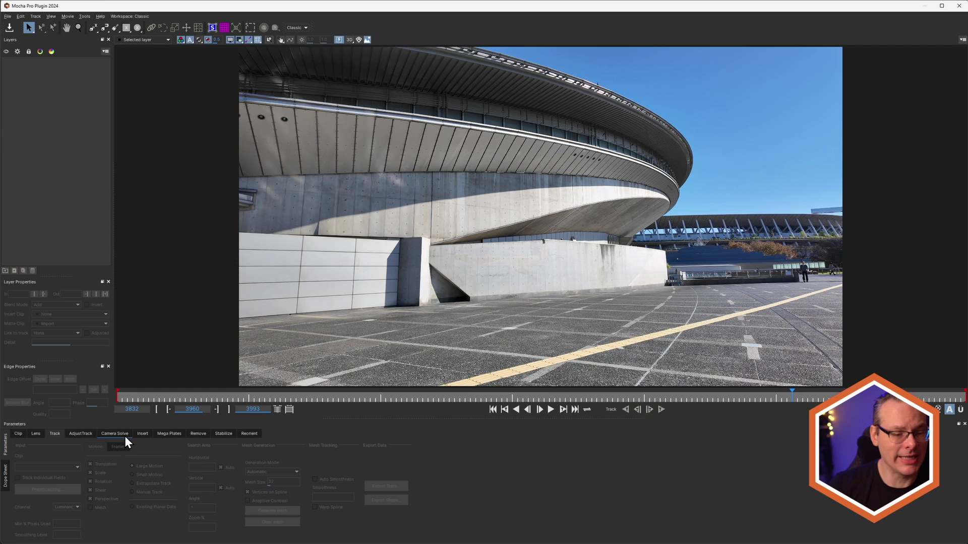
left_click(122, 435)
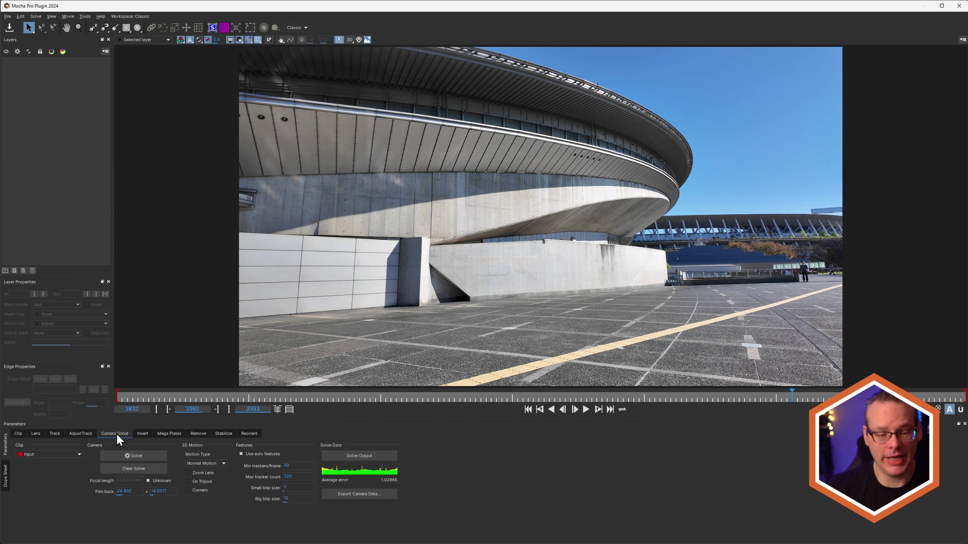
left_click(351, 40)
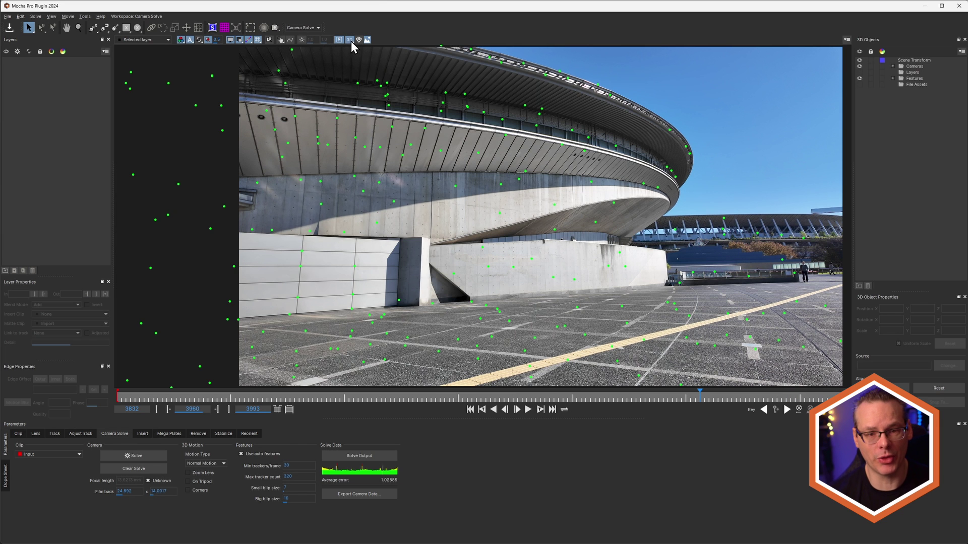
left_click(509, 398)
left_click_drag(307, 399, 663, 390)
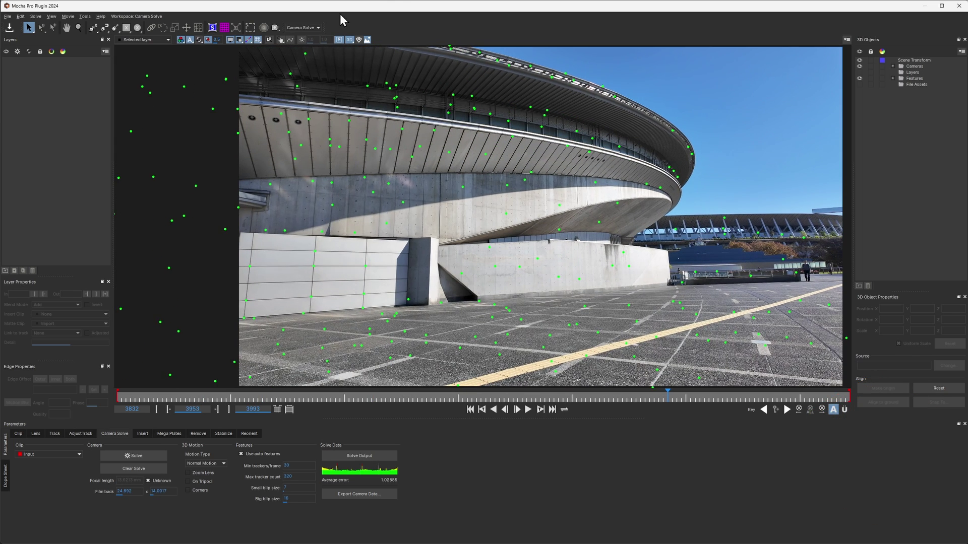
Inspect the point cloud in orthographic and top views, then return to Camera view
left_click(358, 40)
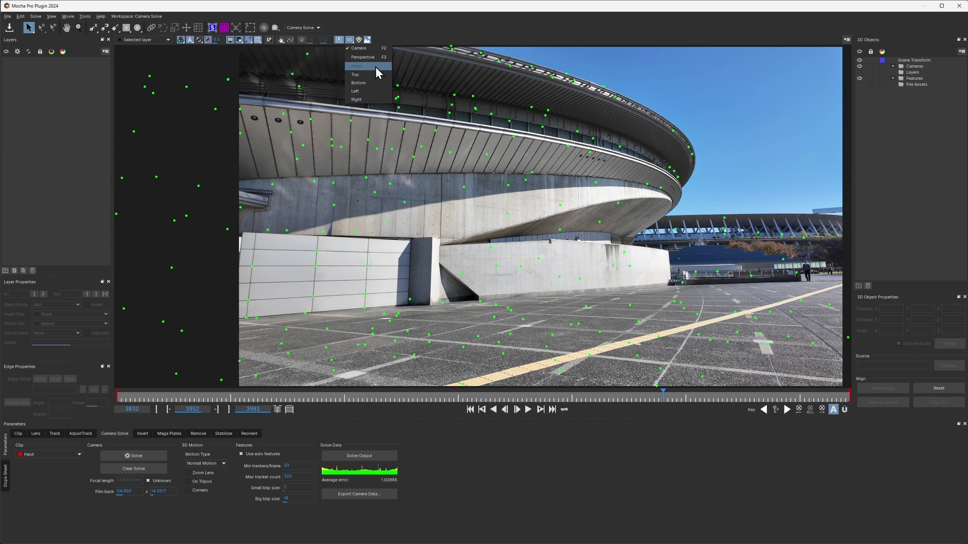
left_click(376, 84)
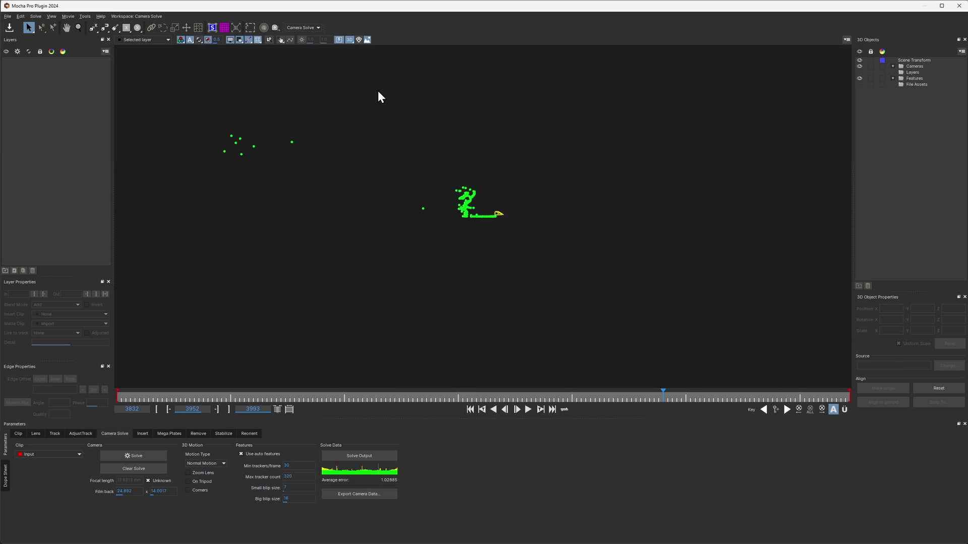
left_click(352, 38)
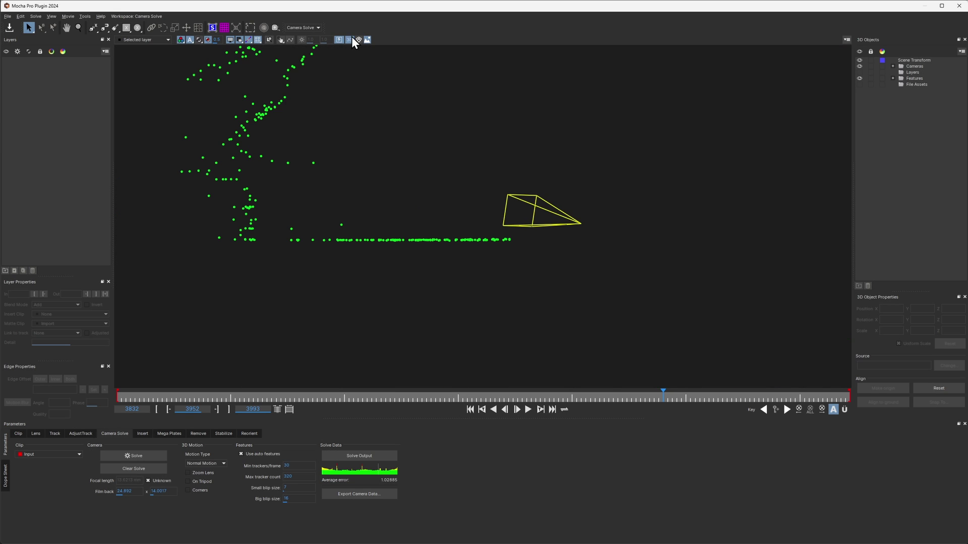
left_click(361, 39)
mouse_move(353, 137)
left_mouse_down()
mouse_move(434, 179)
mouse_move(585, 228)
mouse_move(536, 279)
left_mouse_up()
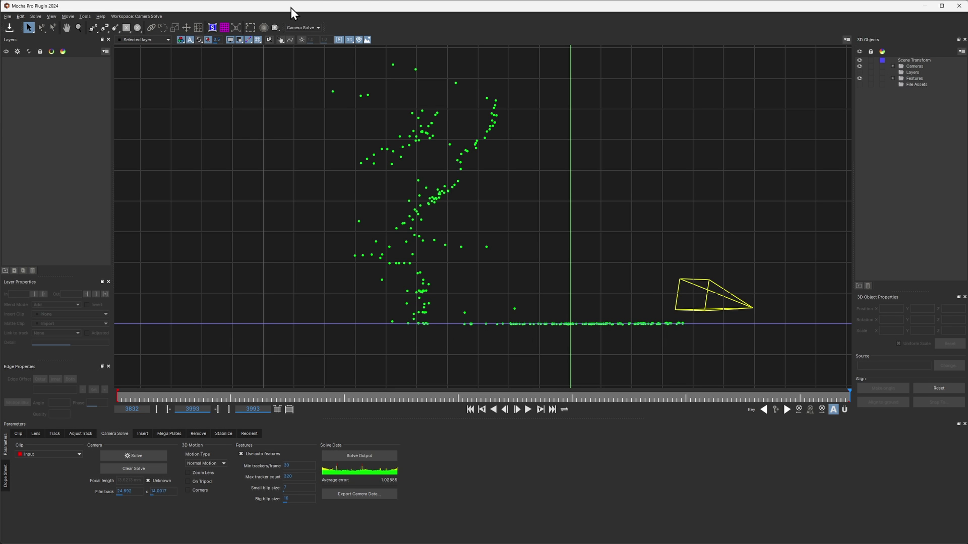
left_click(362, 75)
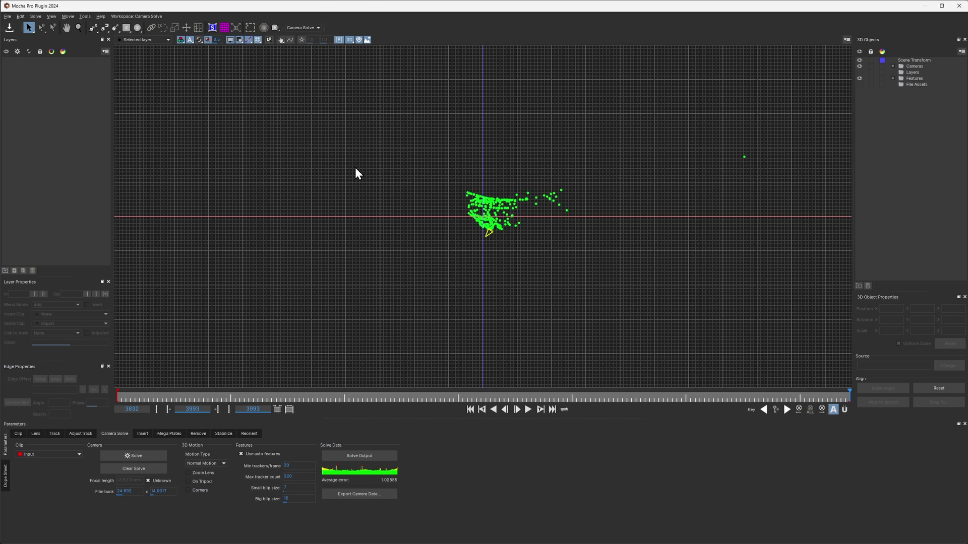
scroll(489, 352, "up", 5)
left_click(482, 394)
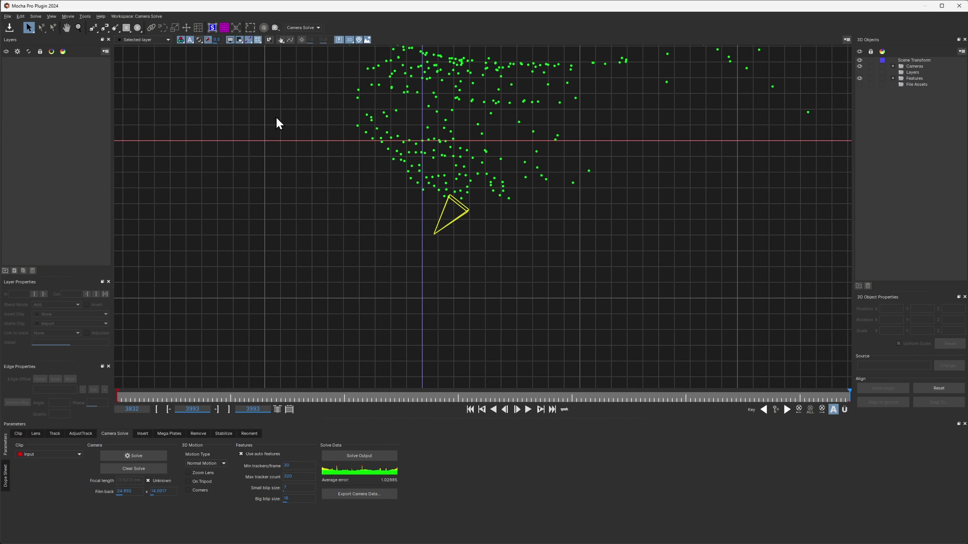
left_click(348, 40)
left_click(356, 48)
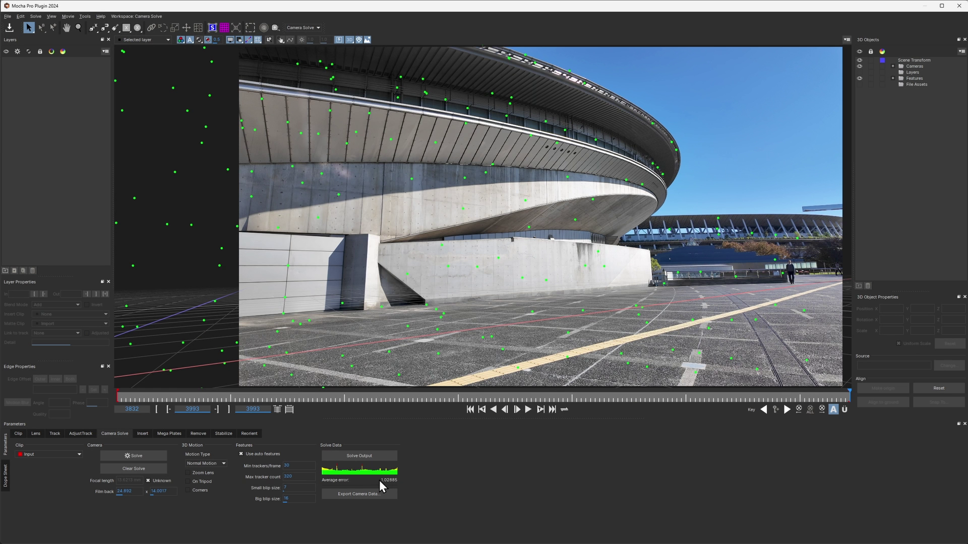
Expand Feature Points 1 and colour two ground points, including Vertex 261, orange
left_click(894, 78)
left_click(913, 84)
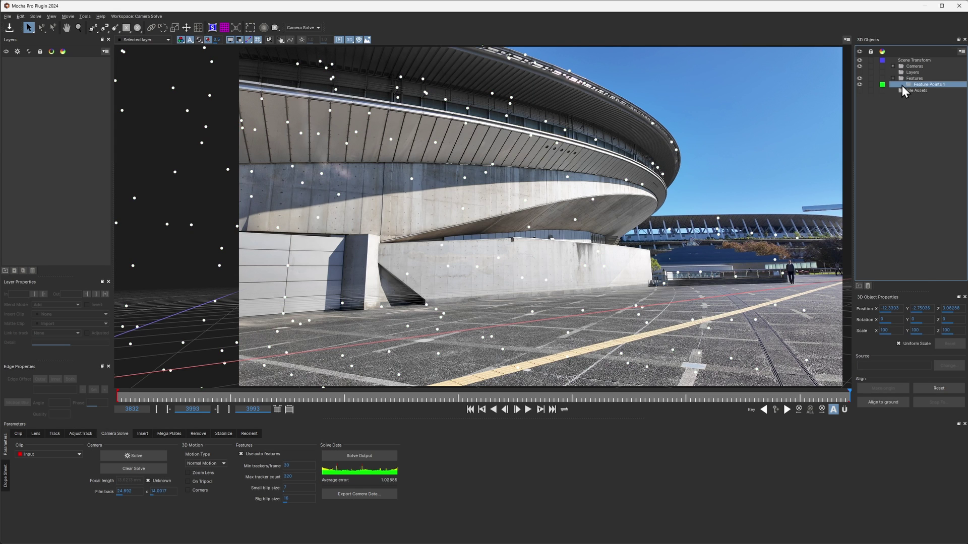
left_click(900, 84)
scroll(961, 121, "down", 10)
scroll(962, 133, "down", 12)
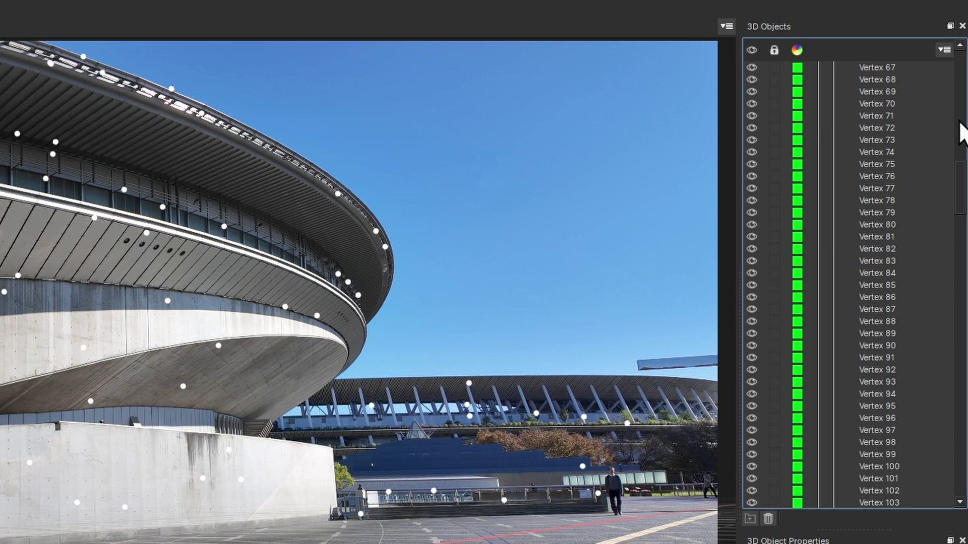
scroll(890, 481, "down", 15)
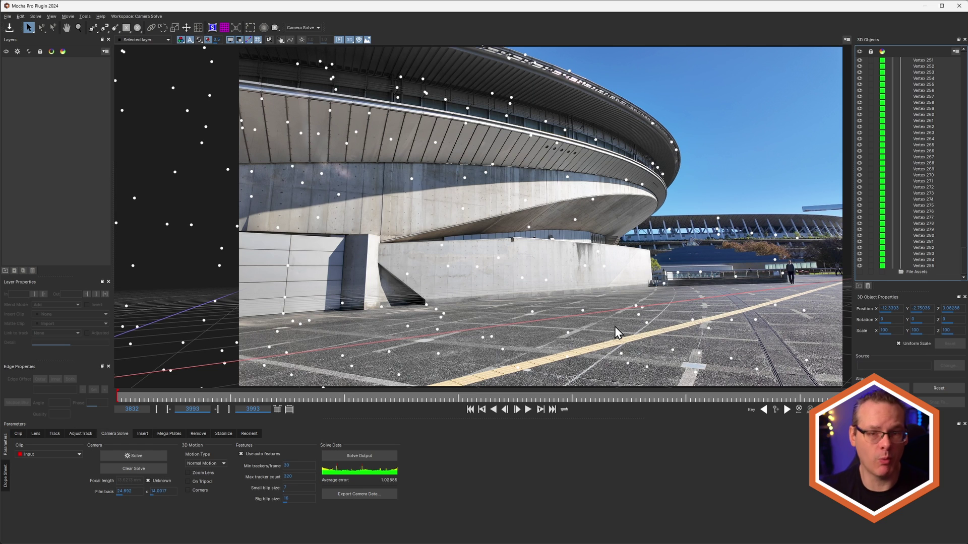
left_click(274, 338)
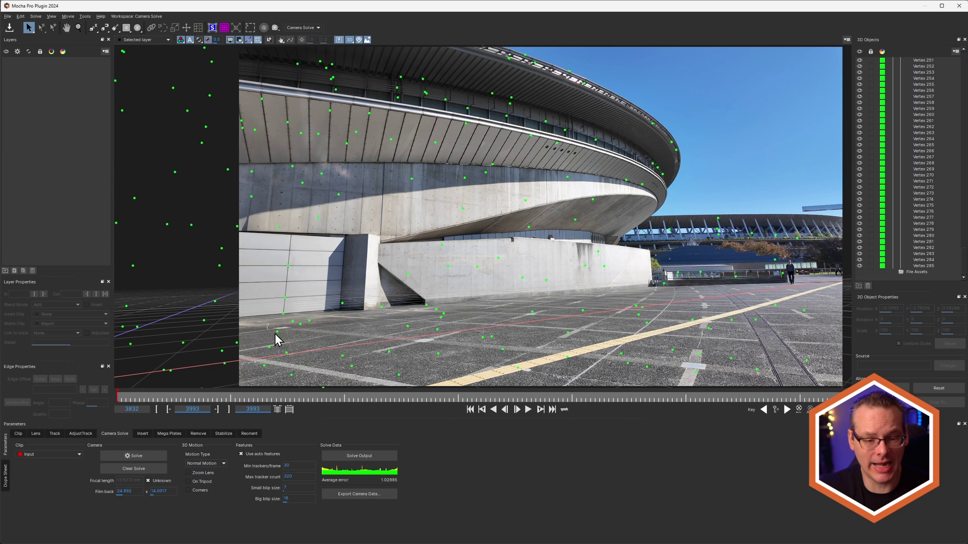
left_click(502, 348, "shift")
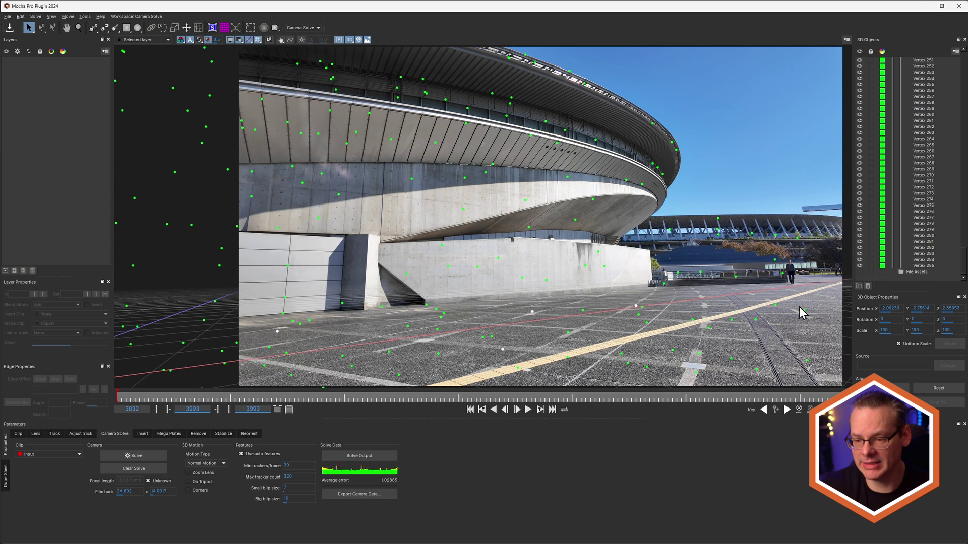
left_click(731, 358, "shift")
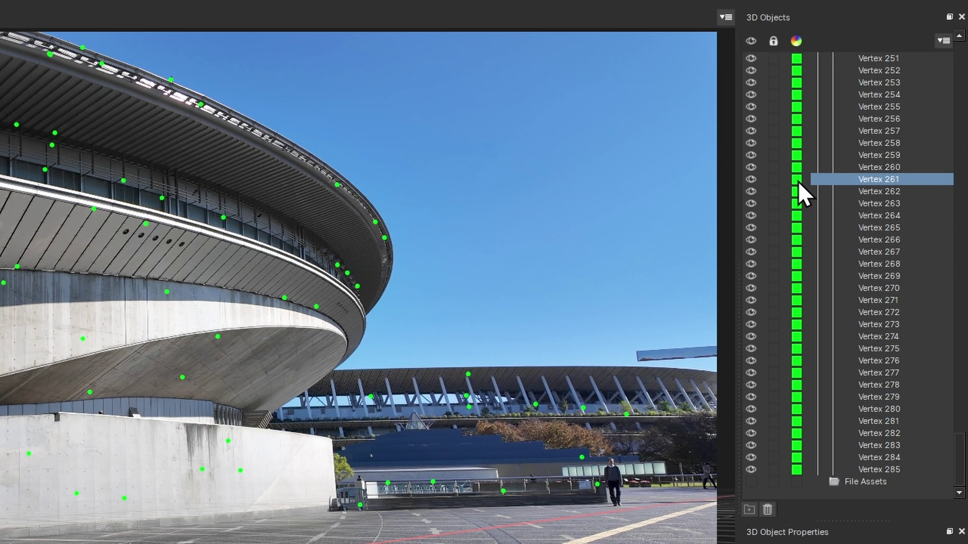
left_click(798, 180)
left_click(424, 241)
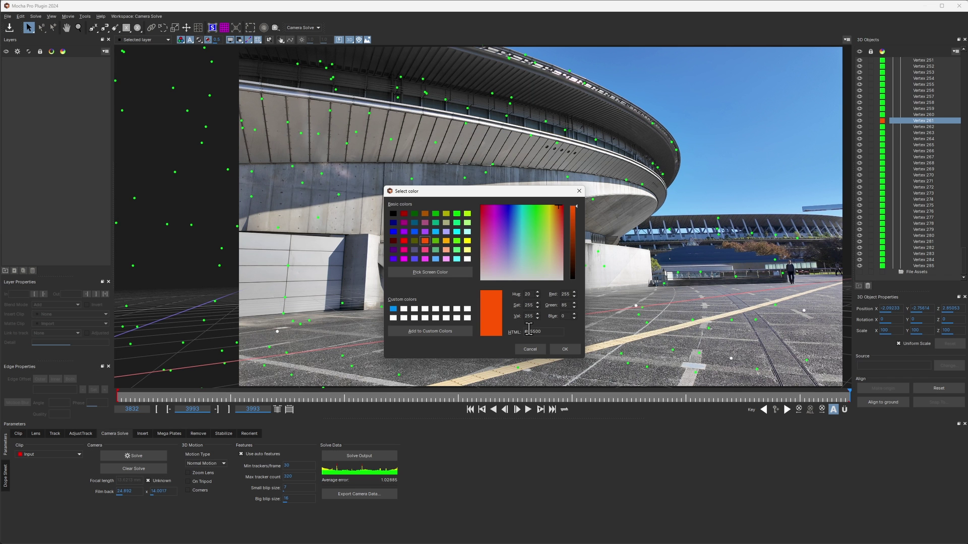
left_click(566, 348)
left_click(600, 293)
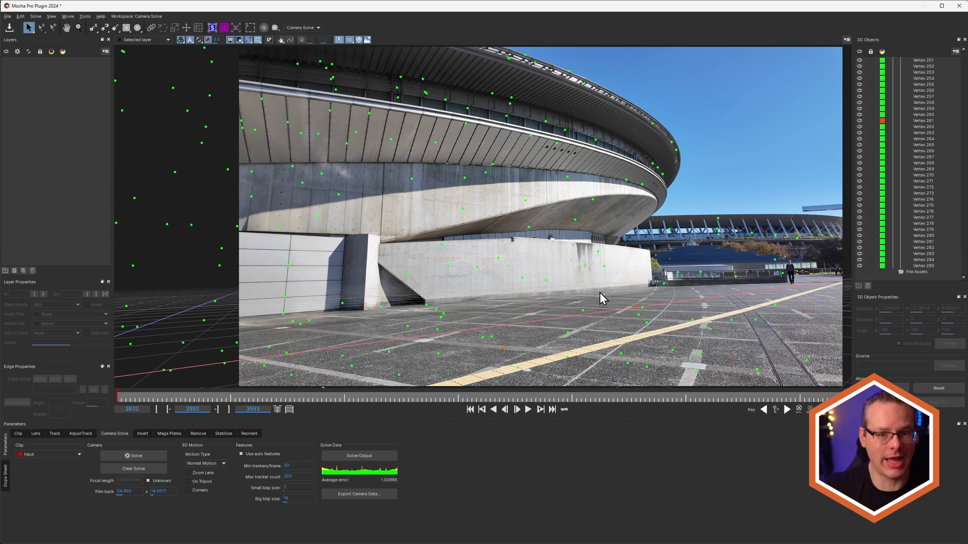
Select wall points Vertex 76 and 85 and colour them purple
left_click(414, 181)
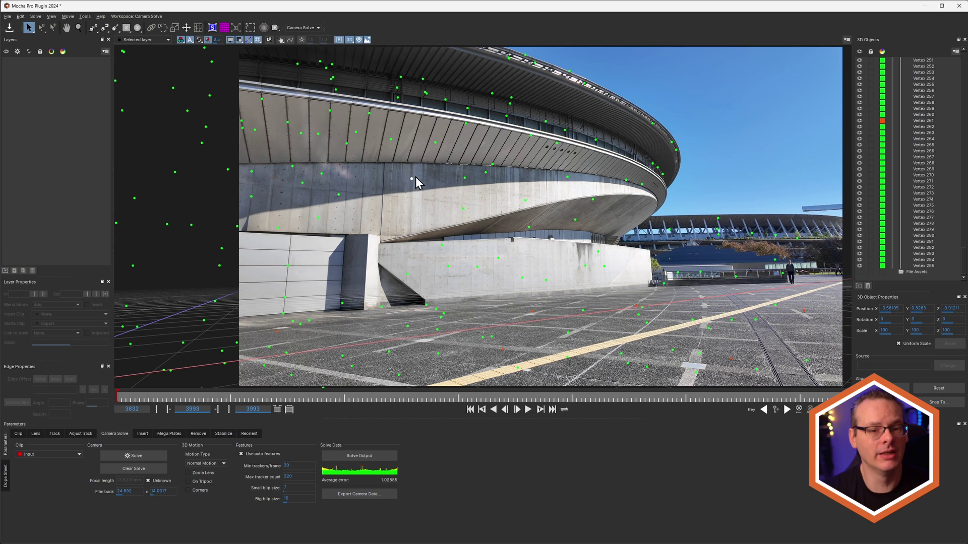
left_click(599, 257)
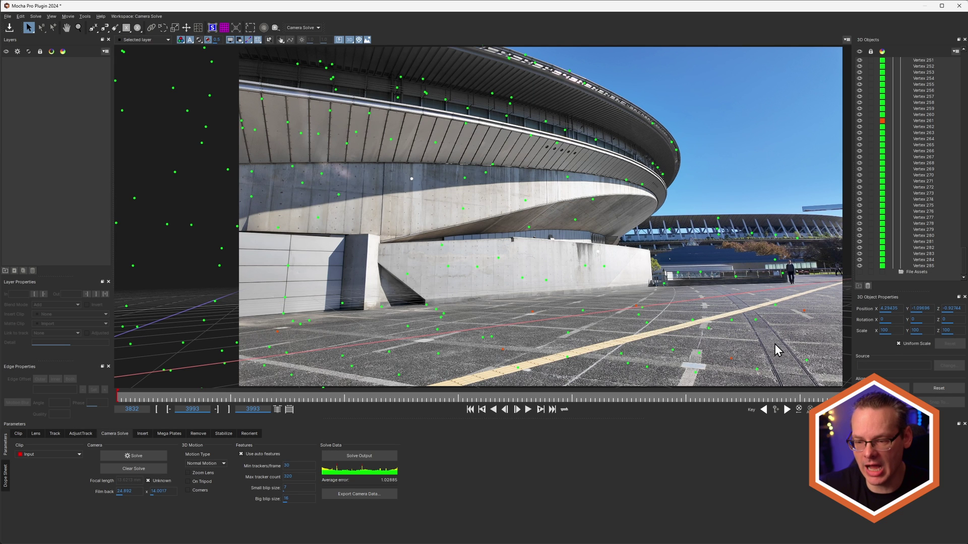
left_click(251, 197)
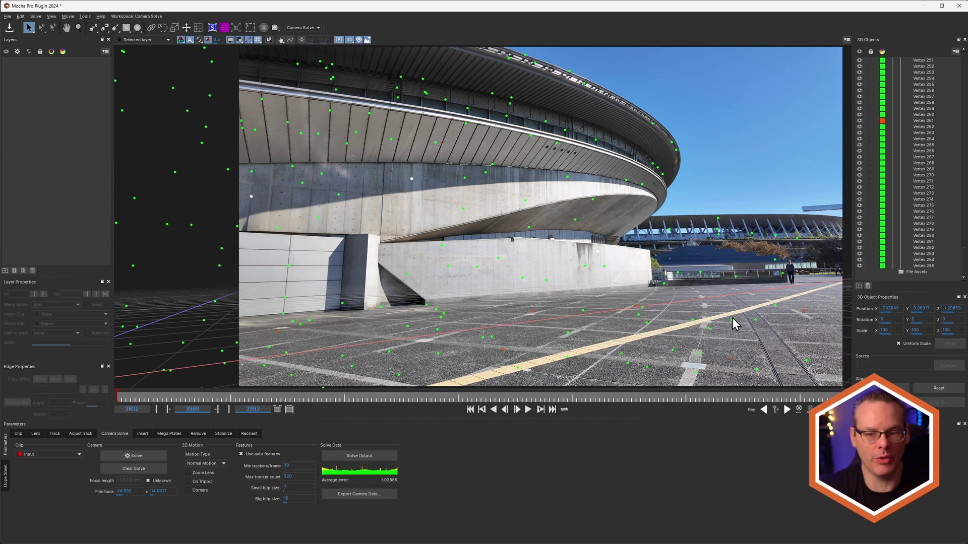
scroll(964, 258, "up", 3)
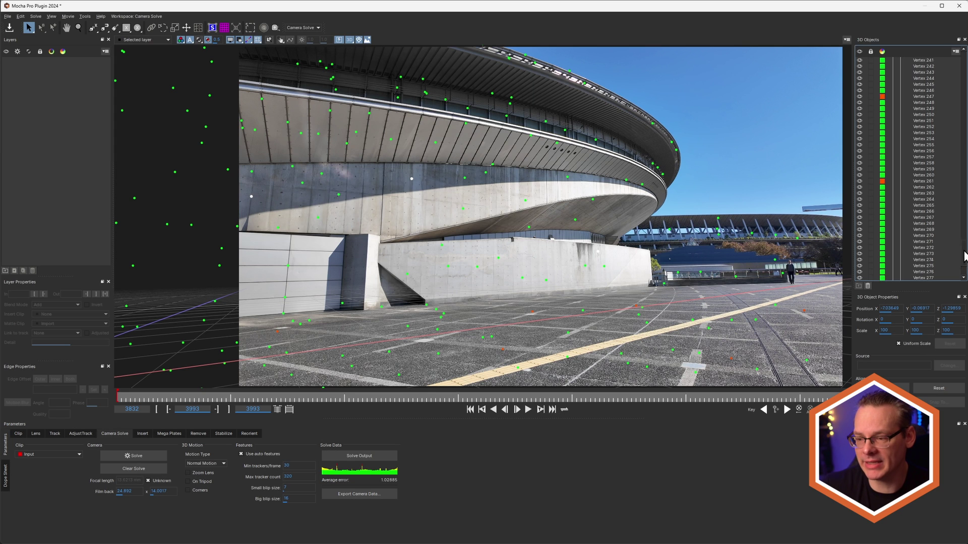
left_click_drag(964, 257, 964, 106)
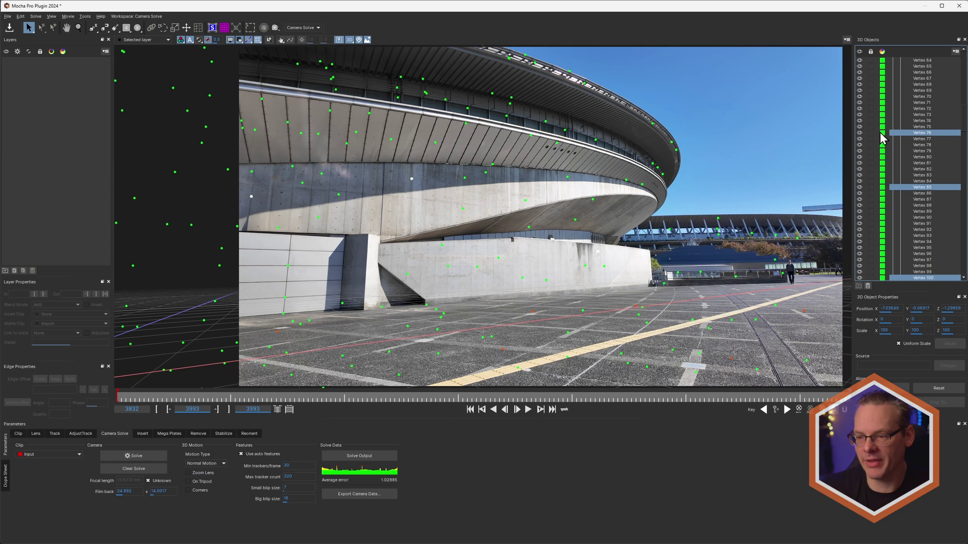
left_click(881, 138)
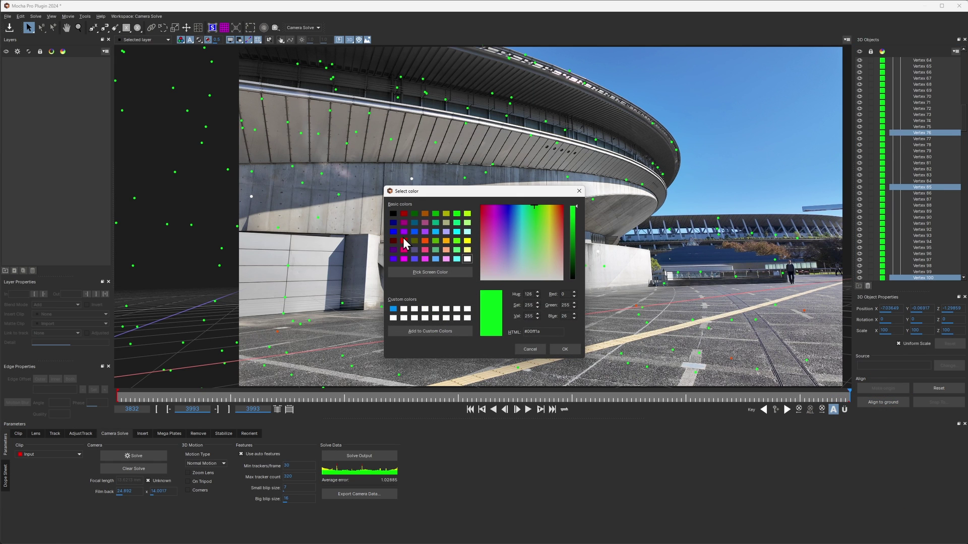
left_click(404, 232)
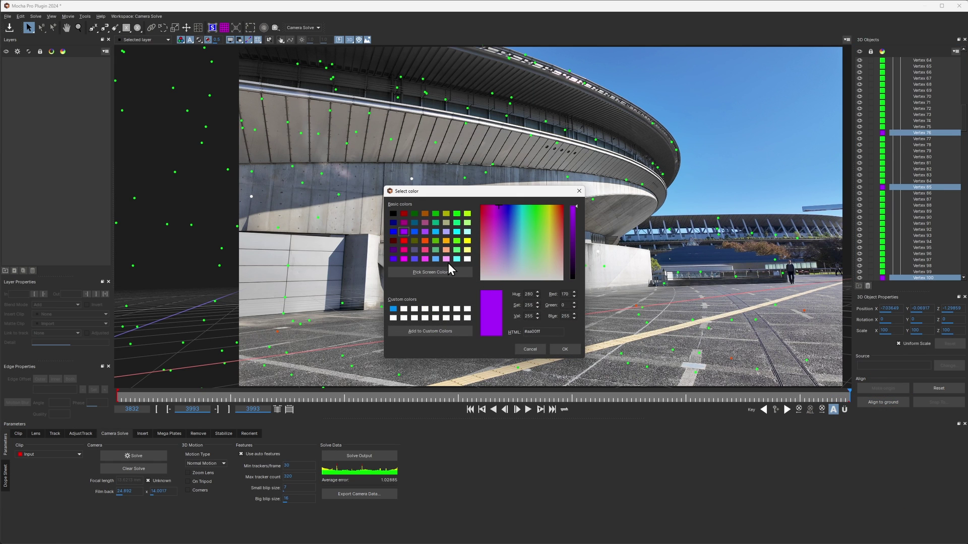
left_click(569, 350)
scroll(934, 131, "up", 20)
Toggle visibility for Vertex 76, 85, 100, 105, 227, 235, 236, 247, 261, then scrub the shot
left_click(916, 85)
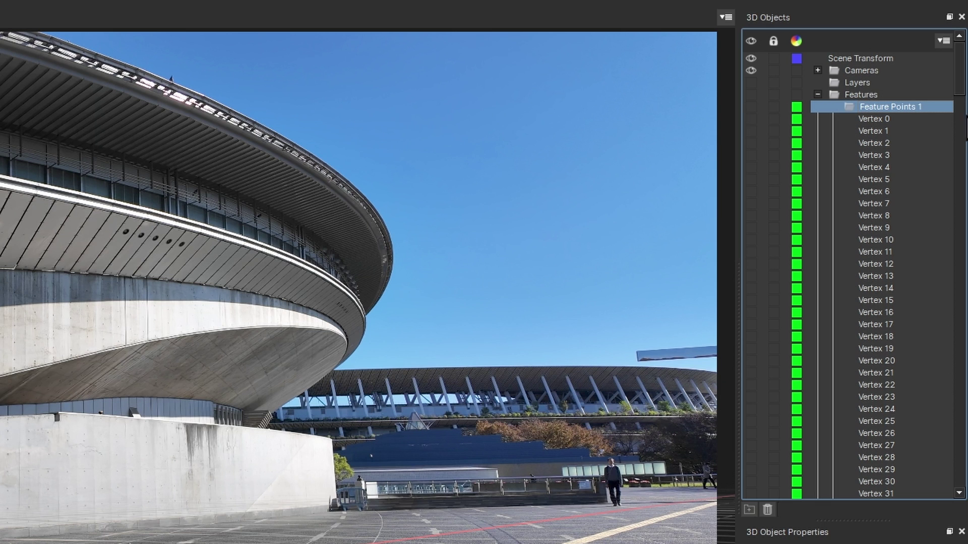
scroll(958, 141, "down", 12)
scroll(960, 133, "down", 12)
left_click(886, 171)
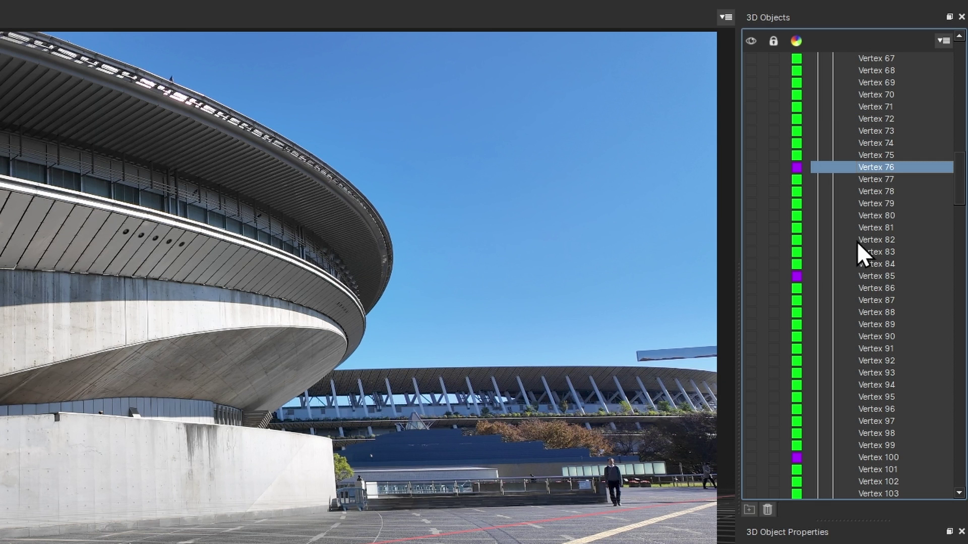
left_click(867, 276, "ctrl")
left_click(875, 453, "ctrl")
left_click_drag(960, 190, 964, 422)
left_click(892, 216, "ctrl")
left_click(877, 155, "ctrl")
left_click(870, 252, "ctrl")
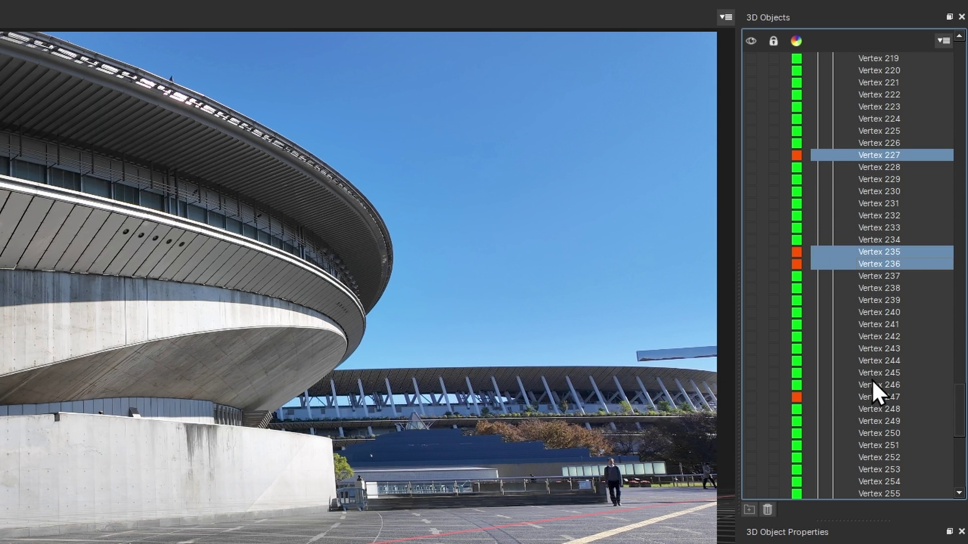
left_click(873, 396, "ctrl")
scroll(907, 265, "down", 10)
left_click(882, 180, "ctrl")
right_click(882, 180)
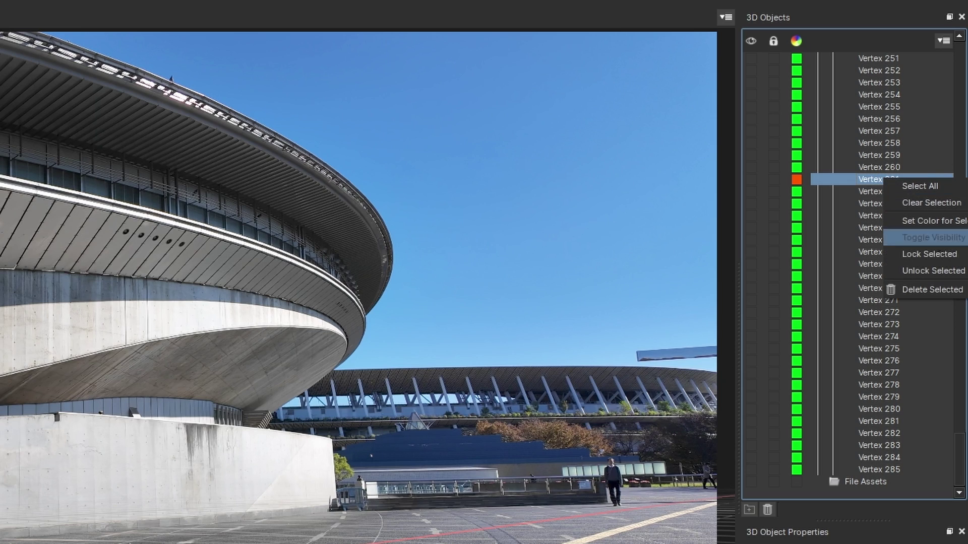
left_click(962, 248)
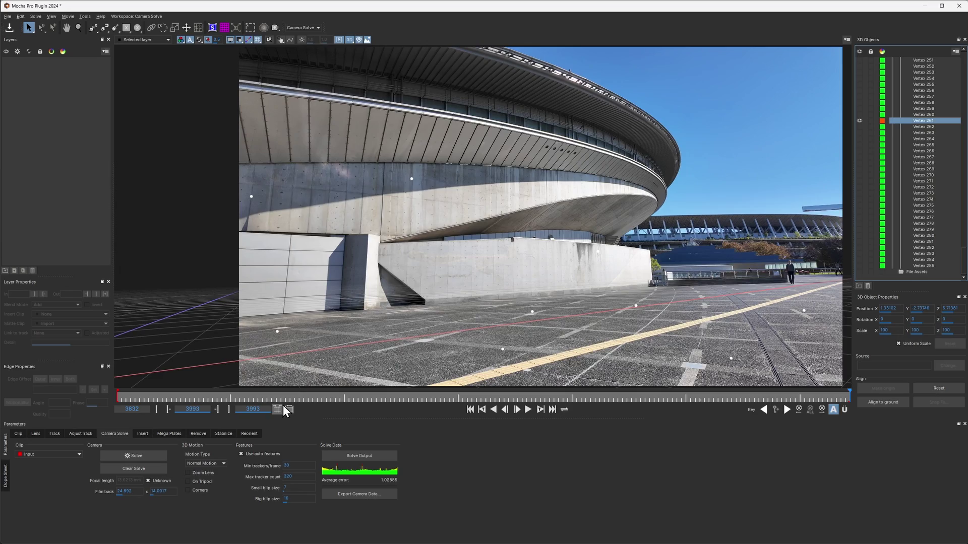
left_click_drag(273, 399, 819, 388)
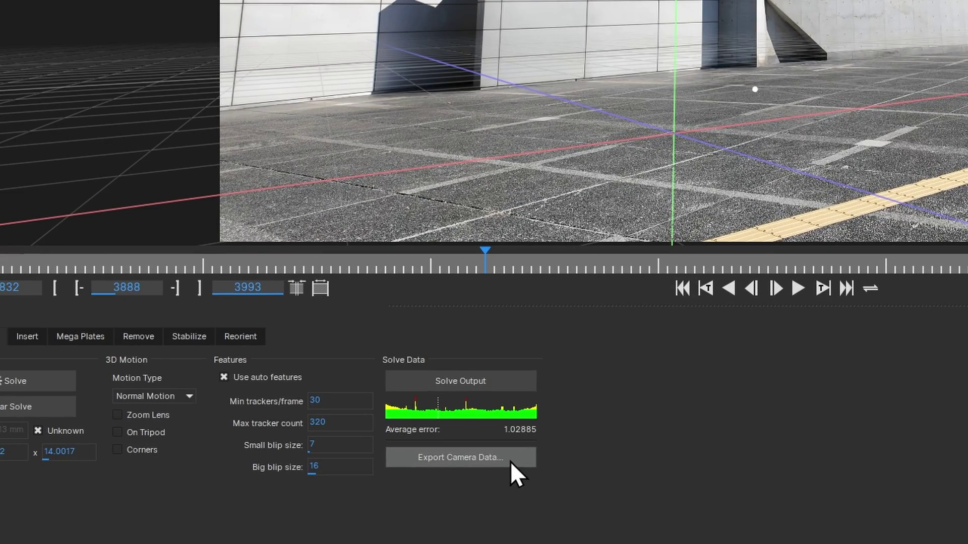
Export All visible camera data as After Effects 3D Motion Data to the clipboard
left_click(510, 461)
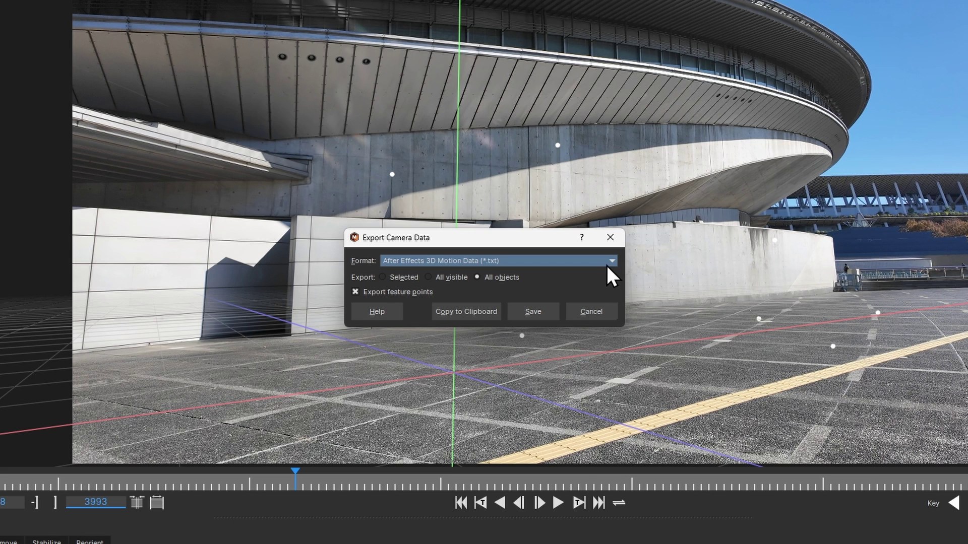
left_click(604, 263)
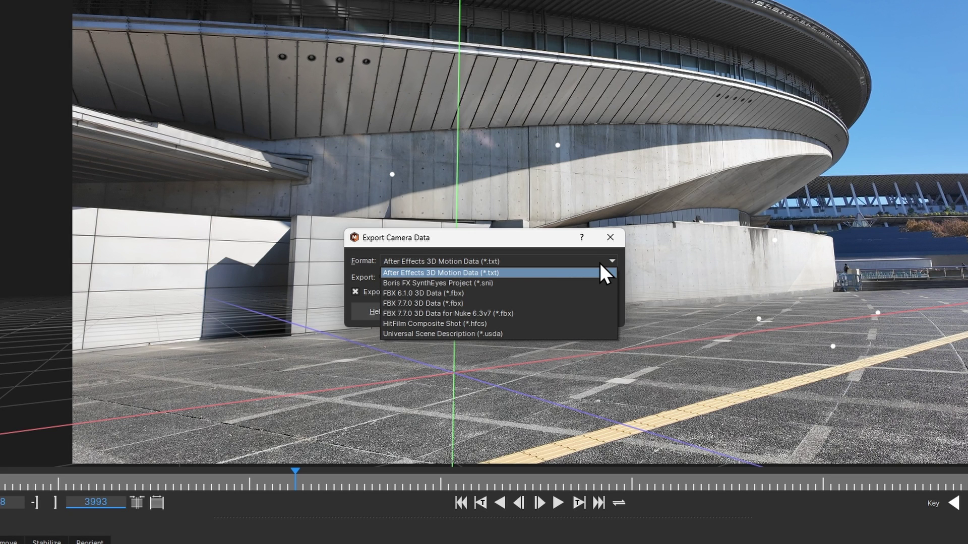
left_click(478, 276)
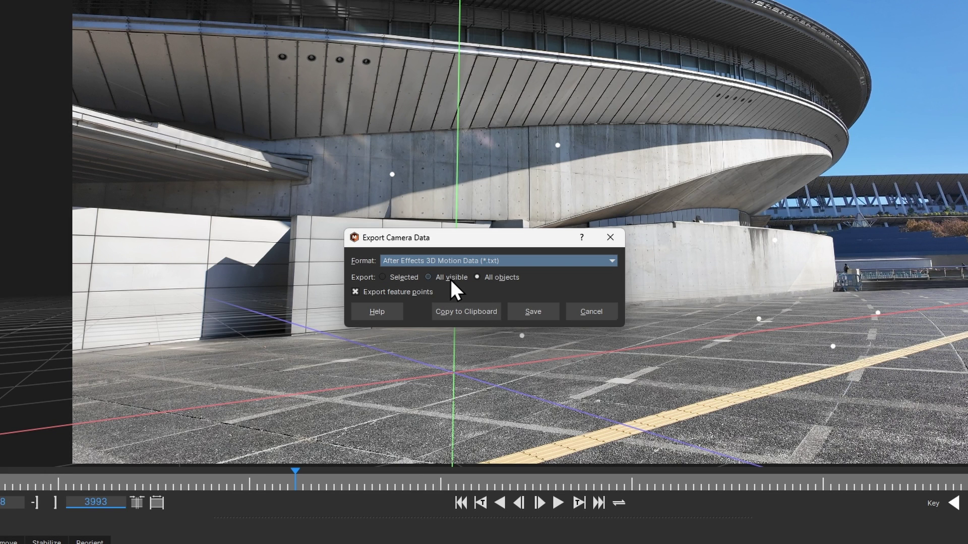
left_click(512, 279)
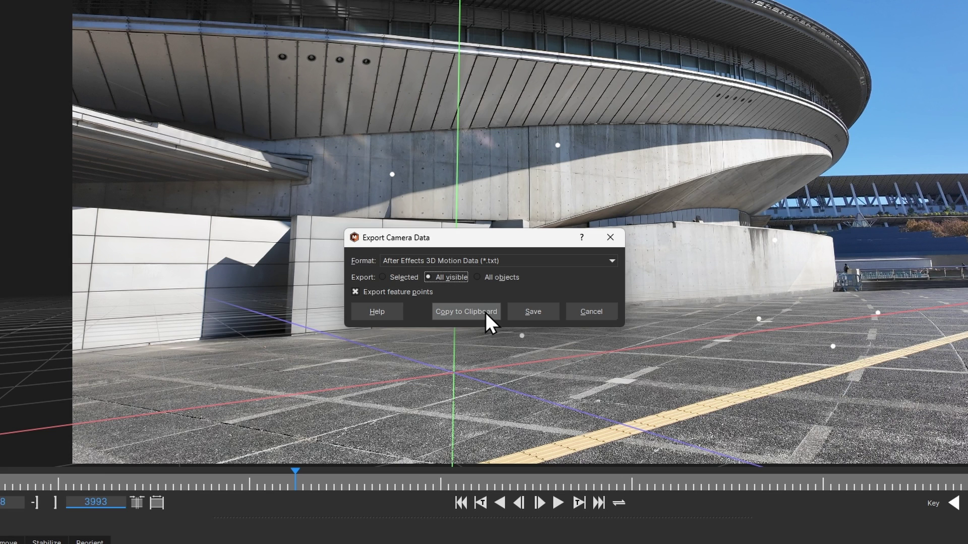
left_click(483, 311)
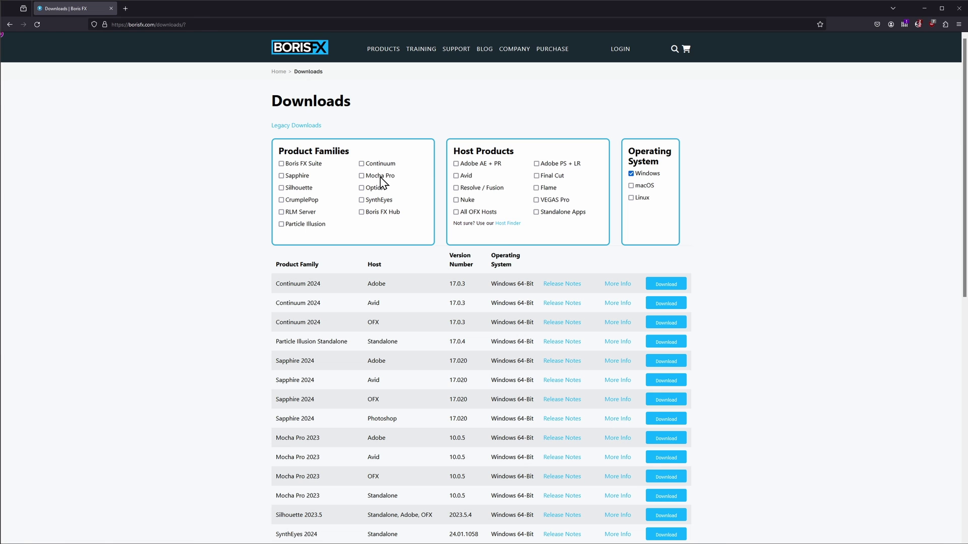
Filter the Boris FX downloads to Mocha Pro, then exit Mocha via File > Exit
left_click(362, 175)
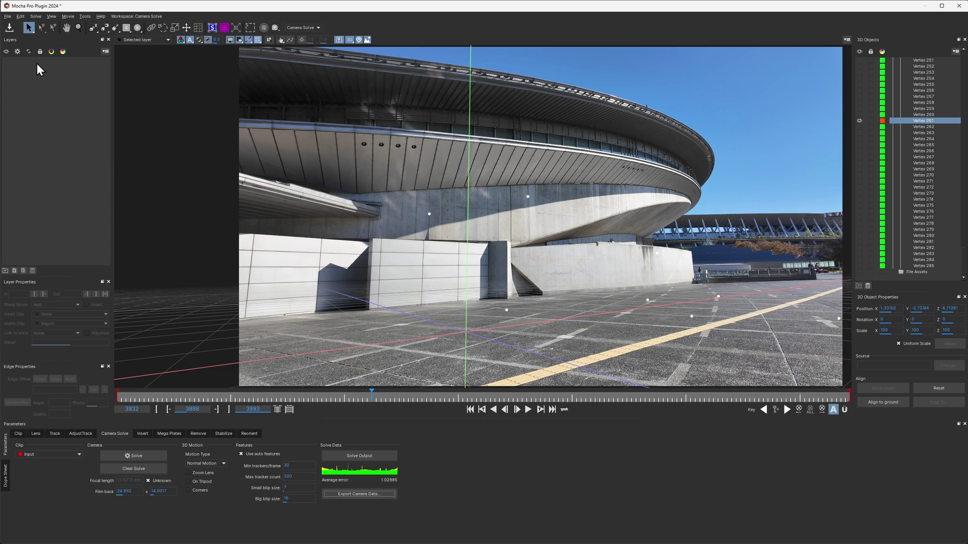
left_click(7, 17)
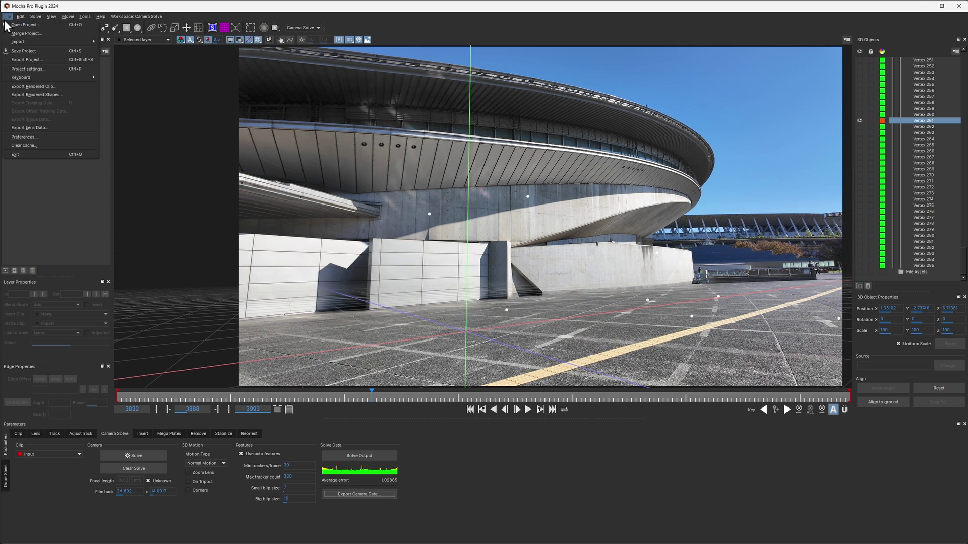
left_click(52, 154)
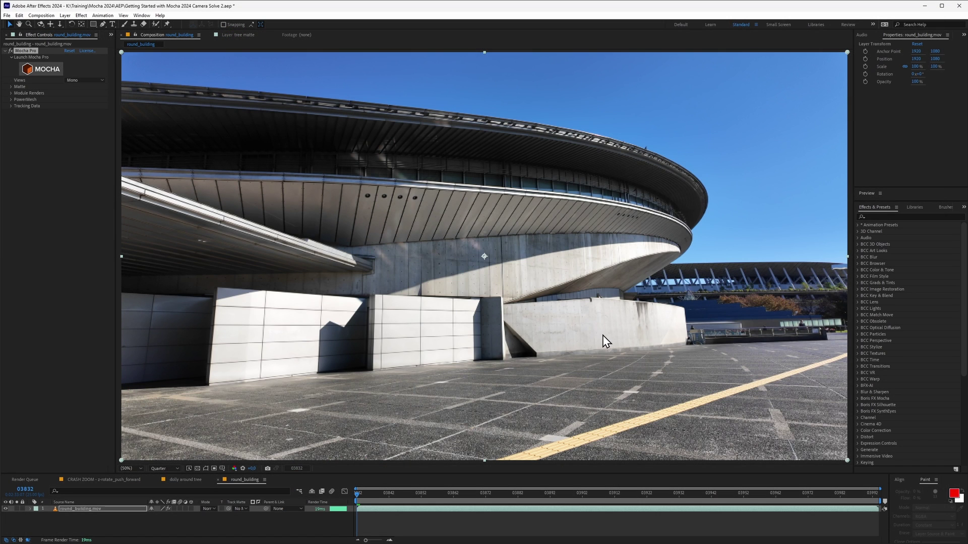
Paste the Mocha camera into round_building via Edit, then scrub to check the track
left_click(358, 498)
left_click(19, 16)
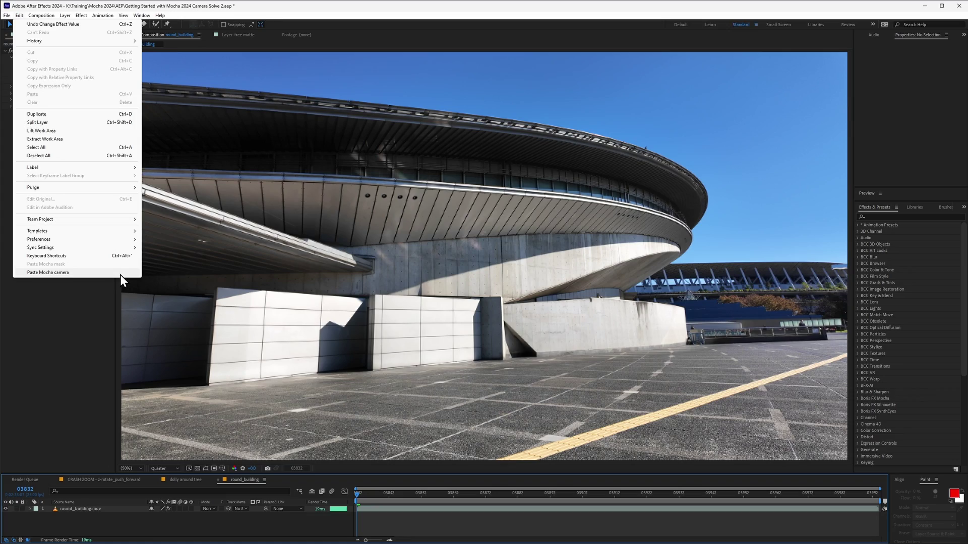
left_click(120, 274)
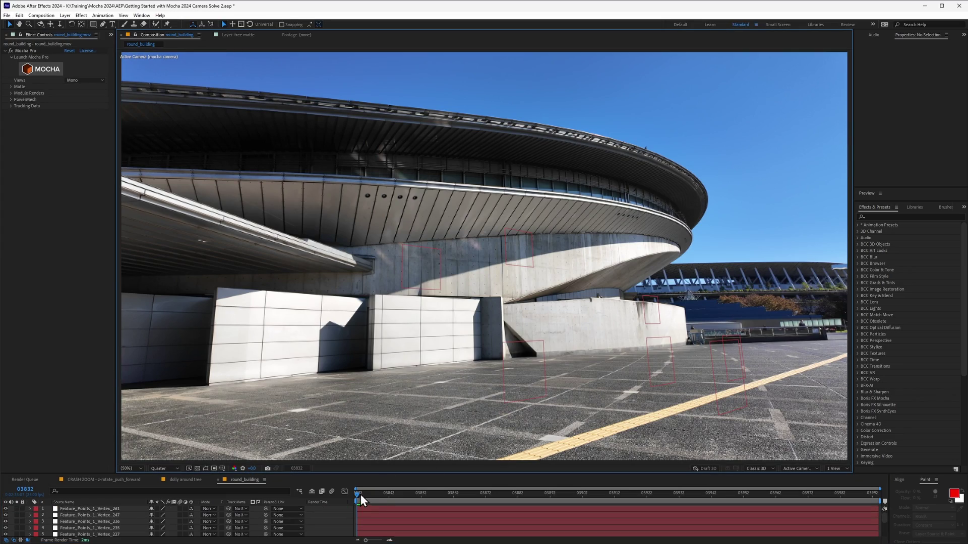
mouse_move(360, 494)
left_mouse_down()
mouse_move(618, 502)
mouse_move(418, 498)
mouse_move(163, 458)
left_mouse_up()
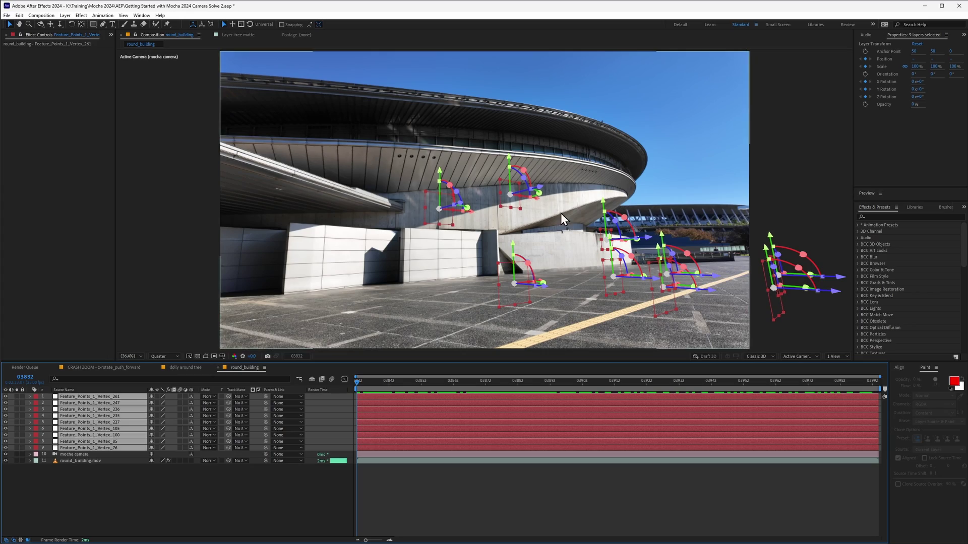
Set the label colour of the feature-point layers to Yellow
left_click_drag(369, 384, 644, 384)
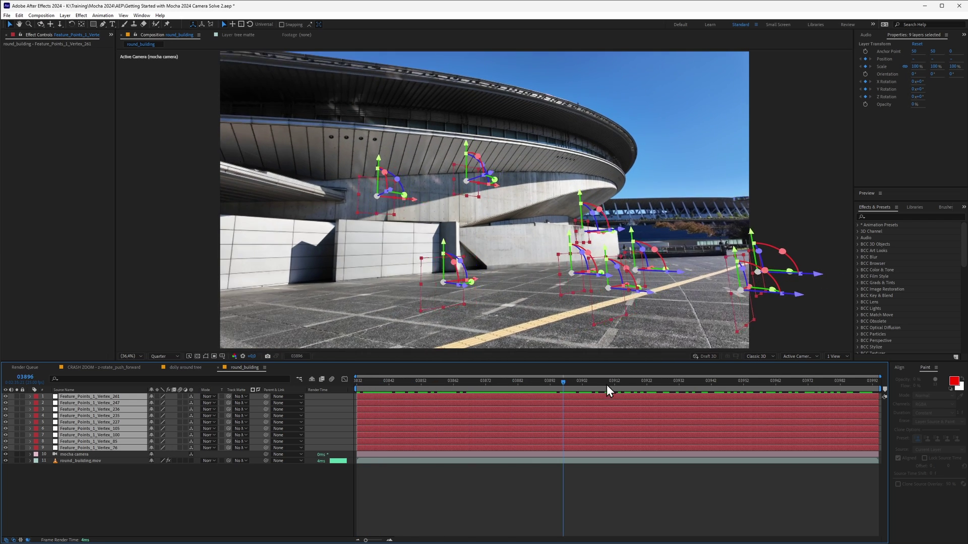
left_click(35, 398)
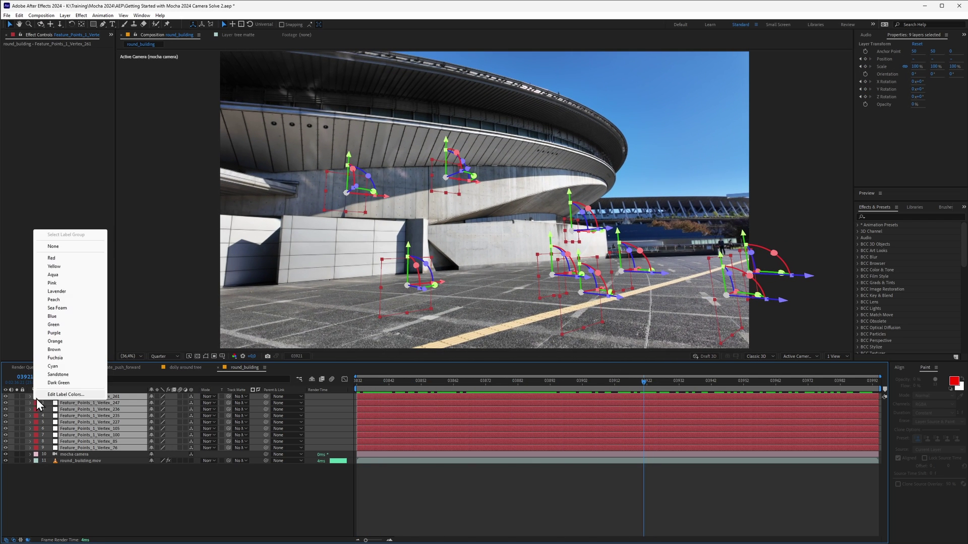
left_click(64, 272)
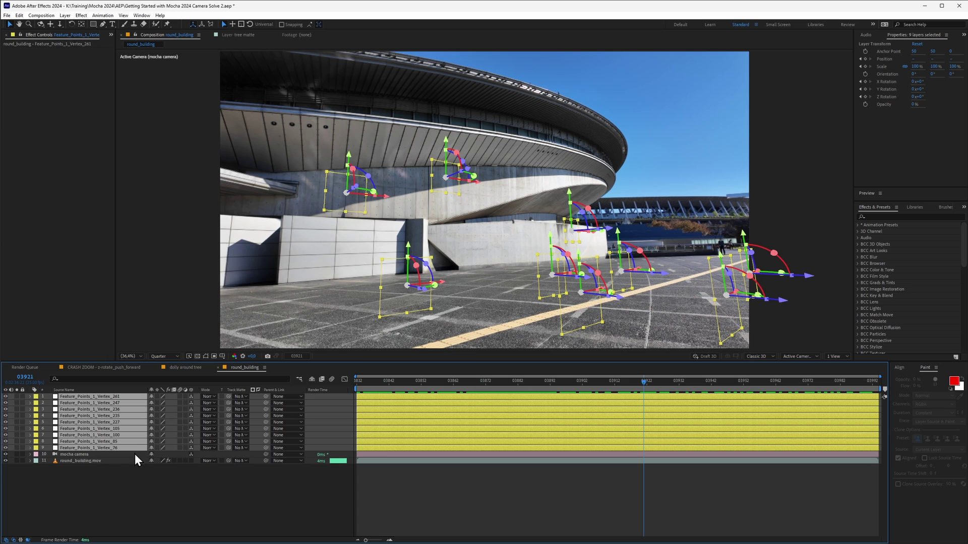
Deselect the Vertex 100, 85 and 76 layers; set the rest to Orientation X 90°
left_click(114, 435, "ctrl")
left_click(113, 441, "ctrl")
left_click(113, 448, "ctrl")
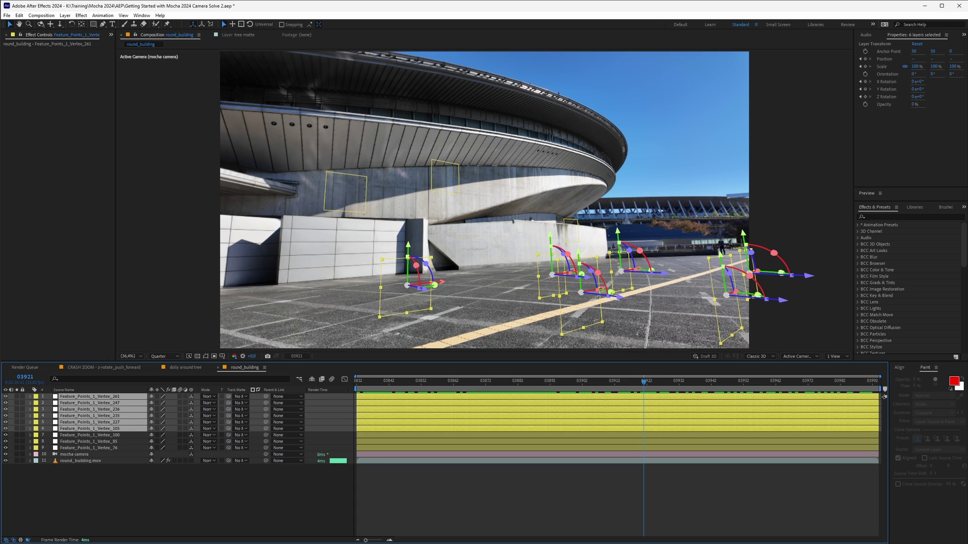
key("r")
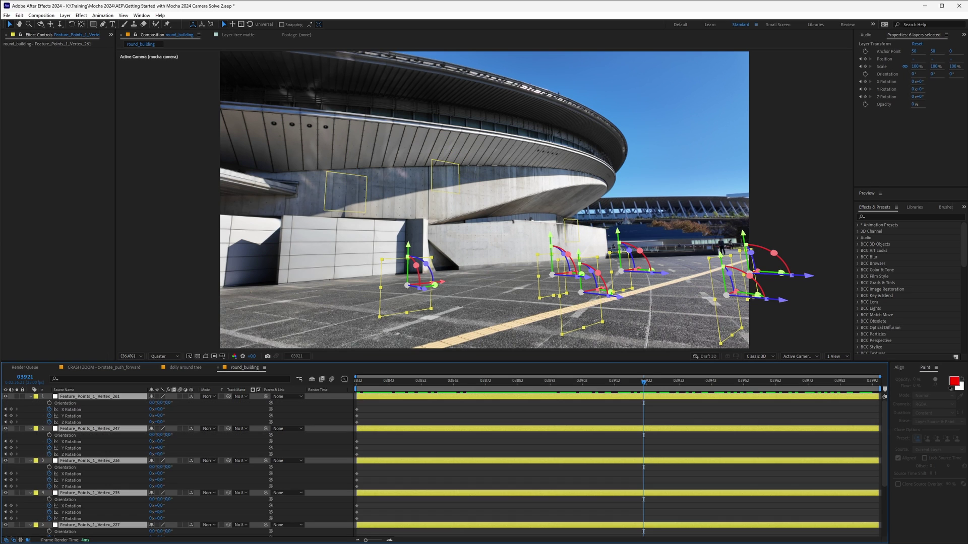
left_click(152, 404)
type("90")
key("Return")
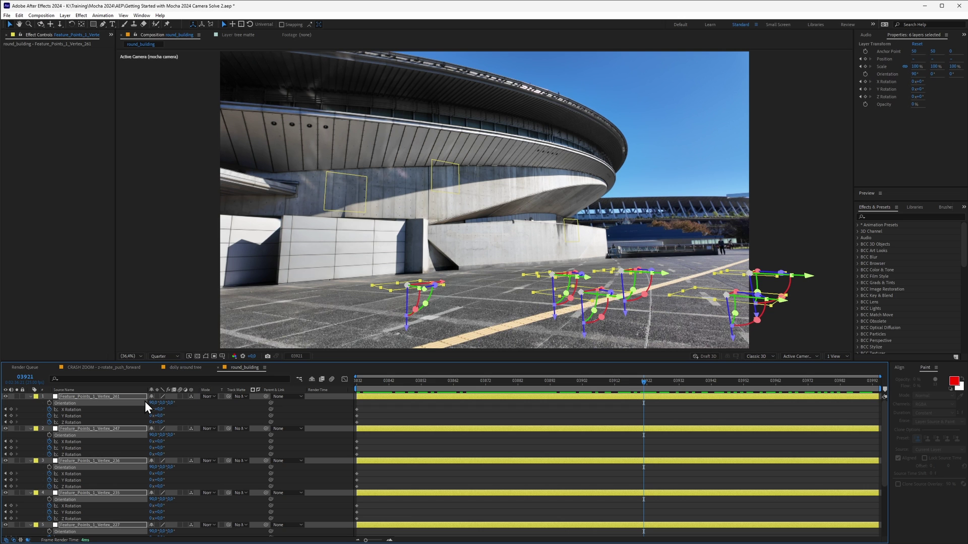
left_click(154, 405)
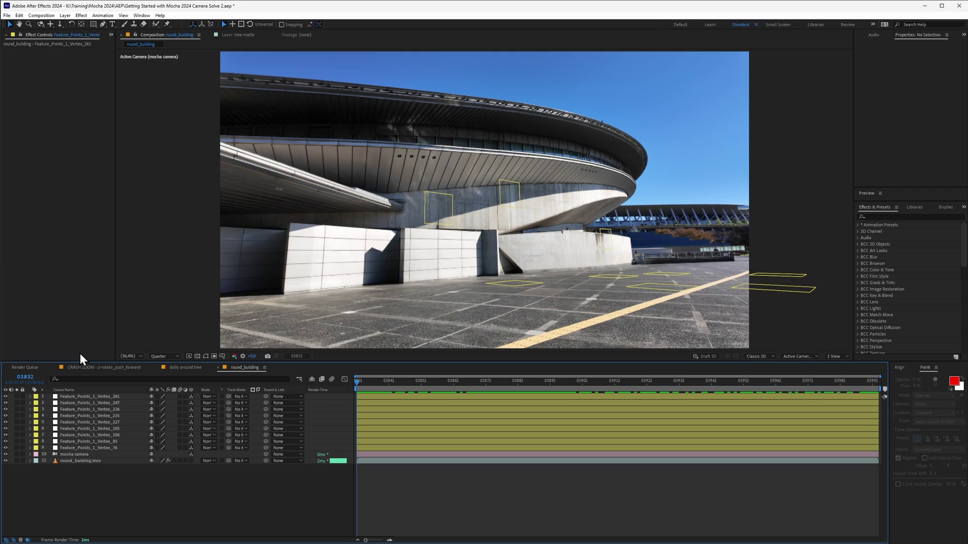
Mark the nine feature-point layers shy, toggle Hide Shy Layers, and lock round_building.mov
left_click(109, 397)
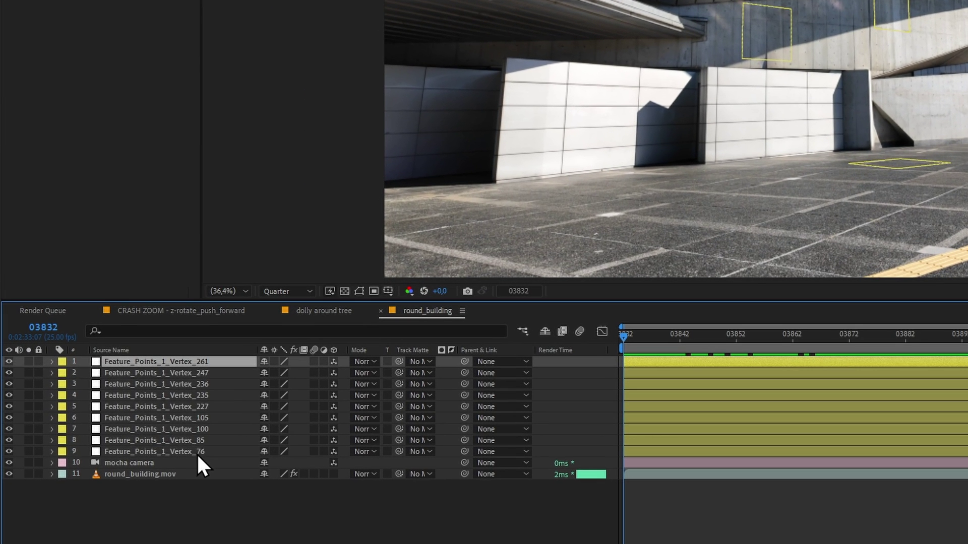
left_click(197, 452, "shift")
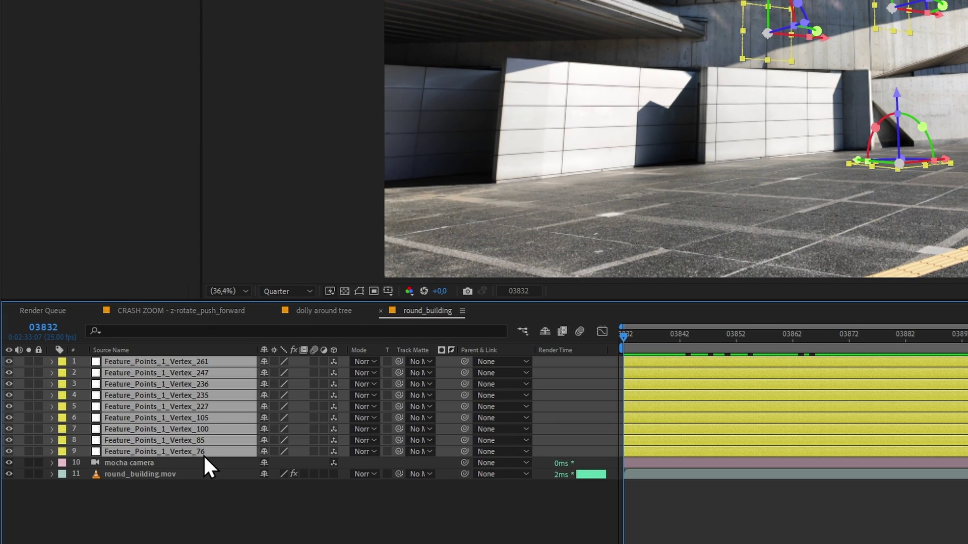
left_click(264, 363)
left_click(545, 331)
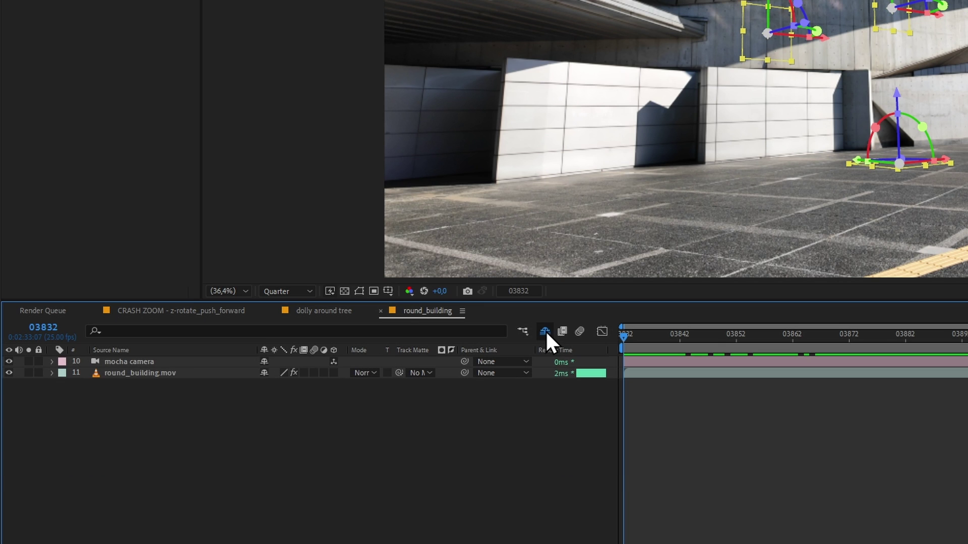
left_click(546, 331)
left_click(547, 332)
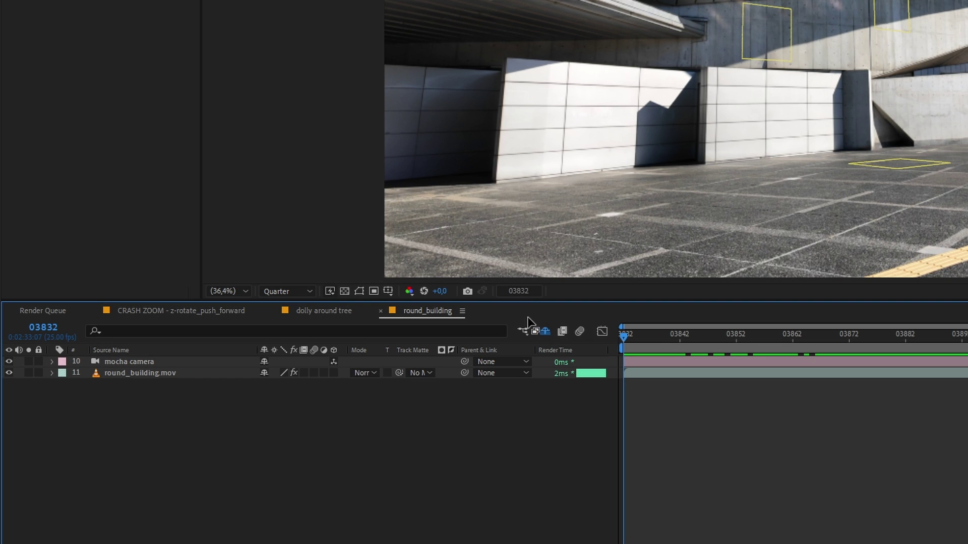
left_click(544, 329)
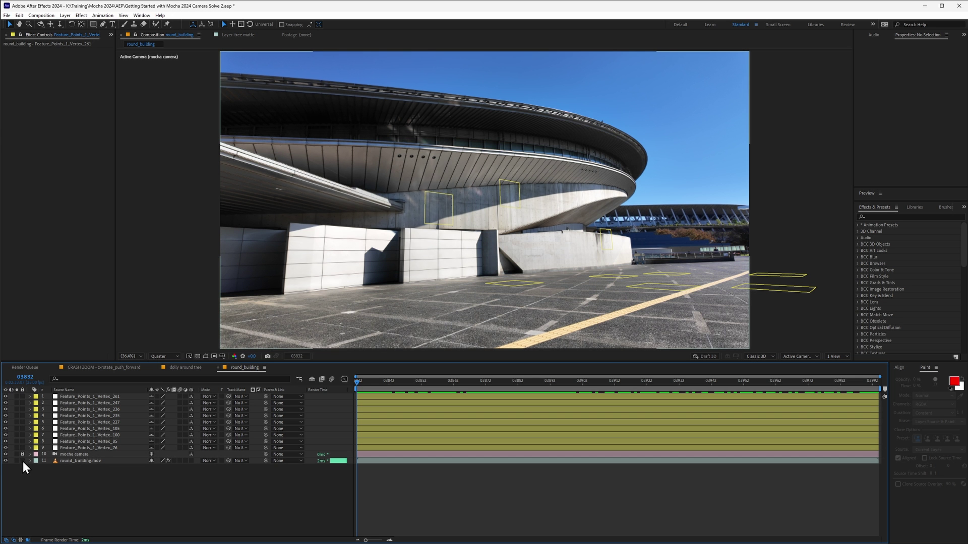
left_click(22, 460)
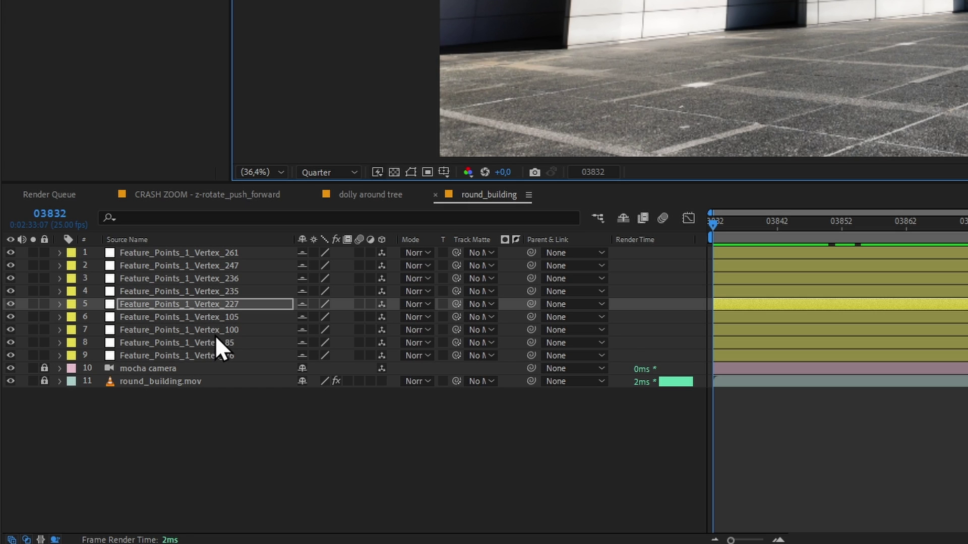
Label the Vertex_227 layer pink and add the MochaPro2023_Stacked_DarkBkg logo to the composition
key("Delete")
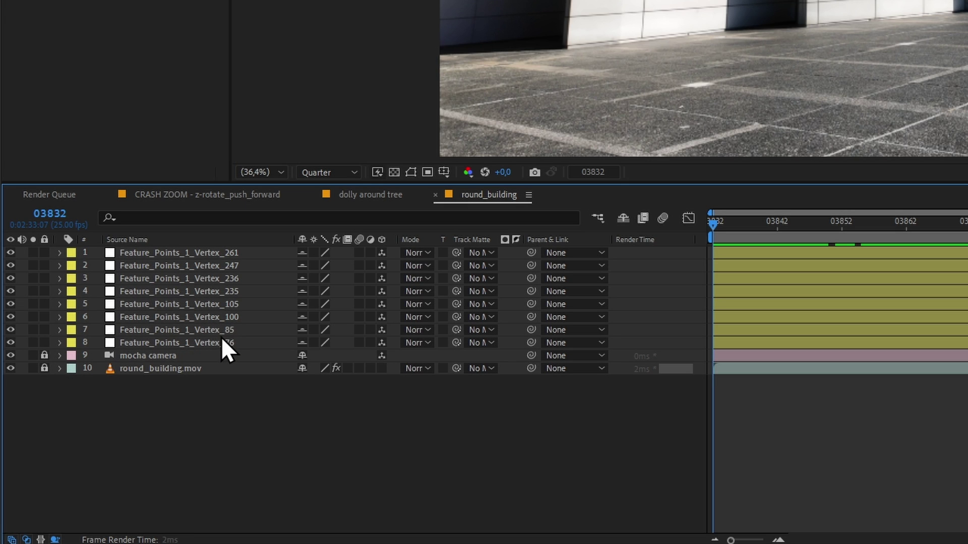
key("ctrl+z")
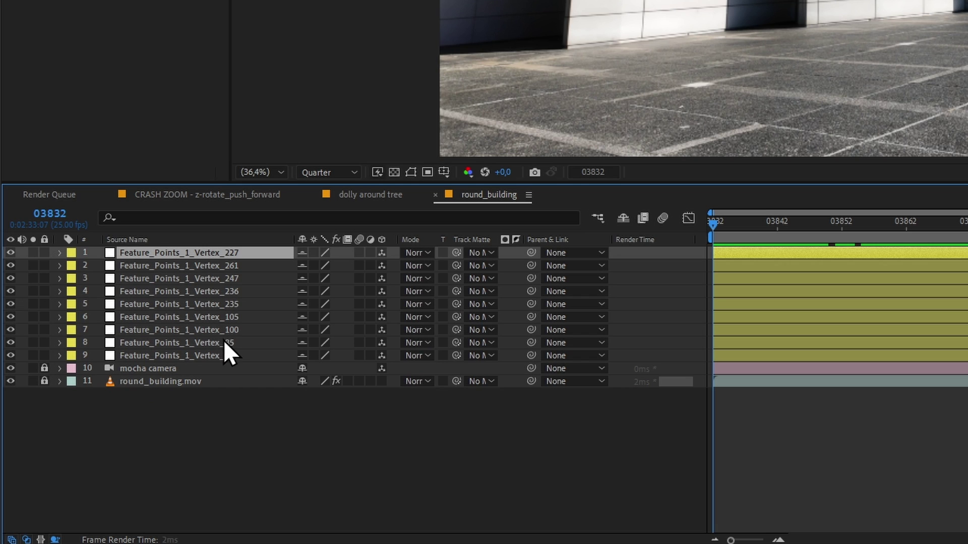
left_click(72, 254)
left_click(141, 25)
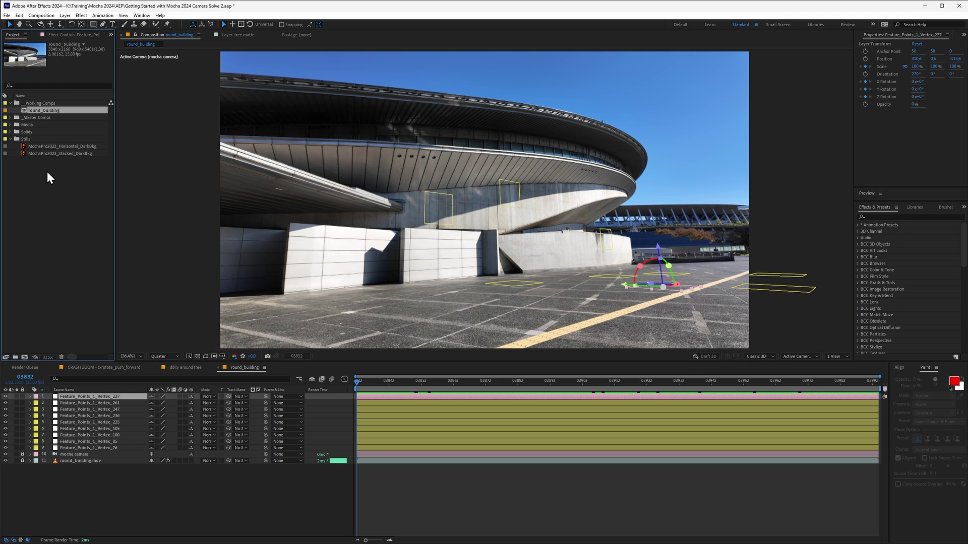
left_click_drag(60, 154, 98, 275)
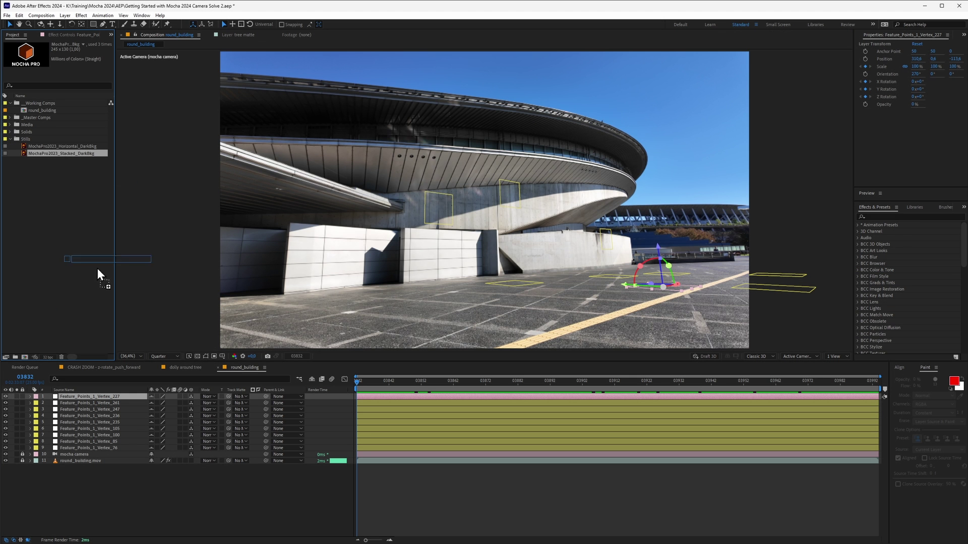
mouse_move(98, 275)
left_mouse_down()
mouse_move(156, 377)
mouse_move(443, 258)
left_mouse_up()
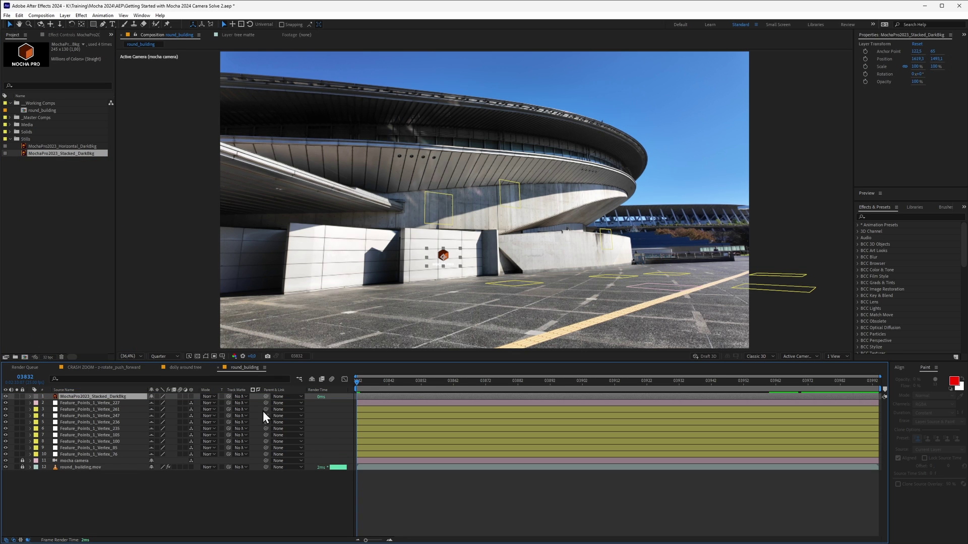
Make the logo 3D, give it Vertex_227's Position, and preview the camera move
left_click(191, 396)
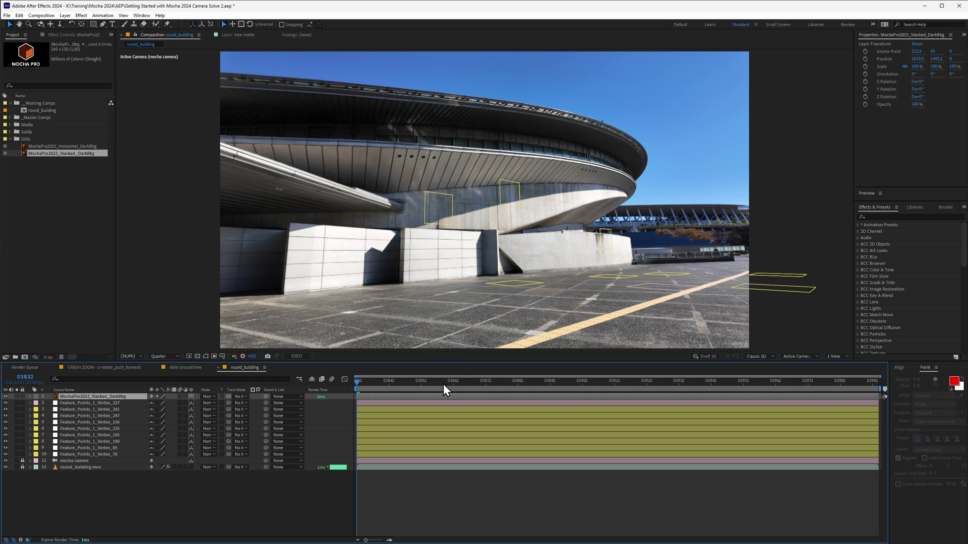
left_click_drag(457, 386, 695, 382)
key("shift+Page_Up")
key("shift+Page_Up")
key("shift+Page_Up")
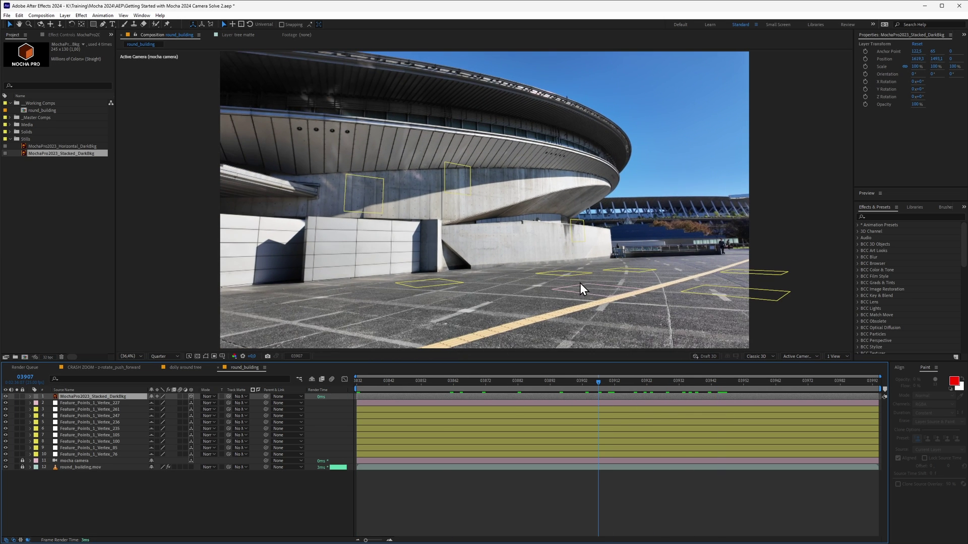
left_click(84, 405)
left_click(30, 403)
left_click(72, 424)
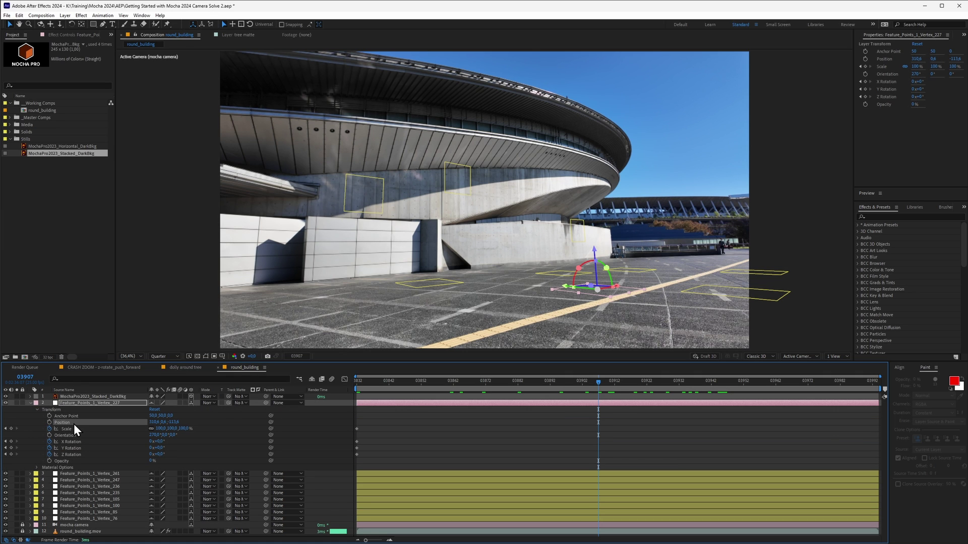
left_click(102, 398)
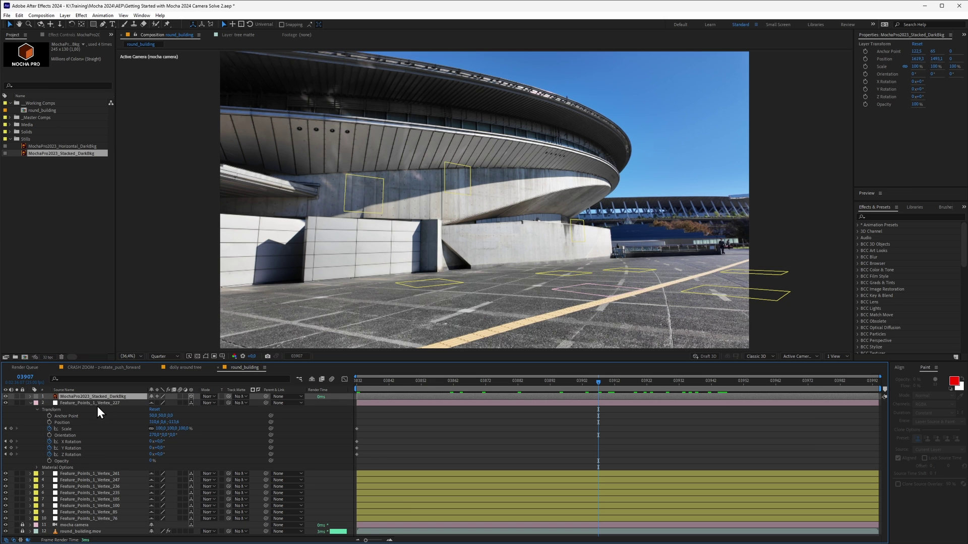
key("ctrl+v")
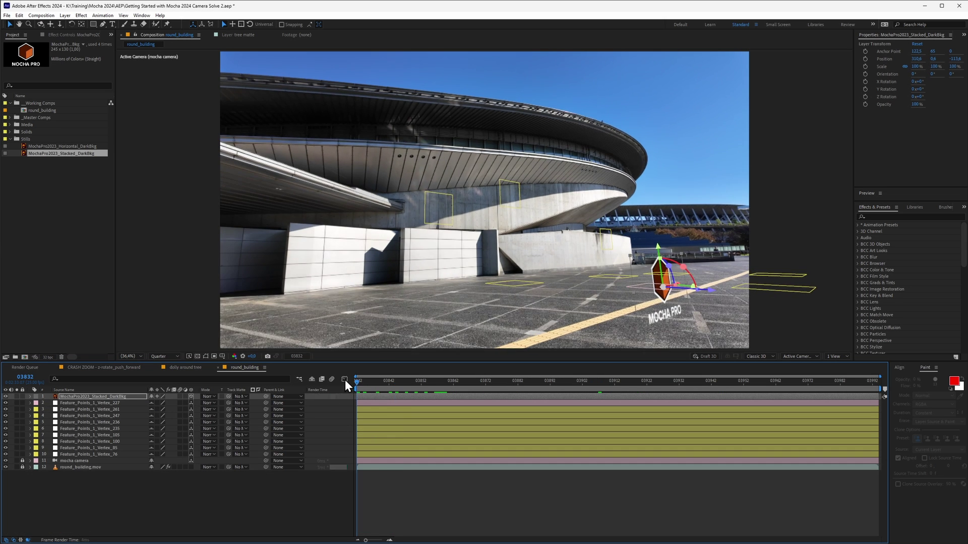
key("space")
key("space")
key("space")
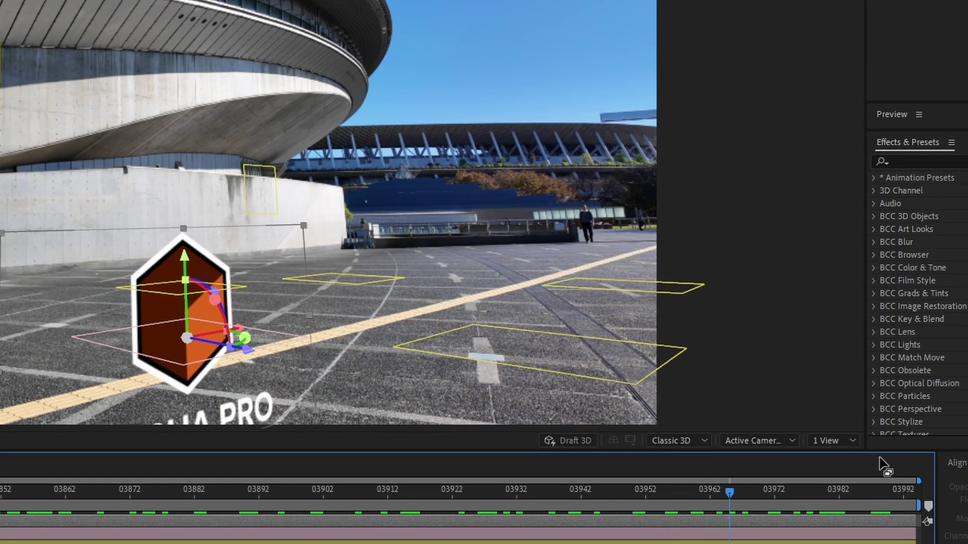
Split the viewer into 2 Views and zoom and orbit the side view onto the logo
left_click(834, 356)
left_click(848, 474)
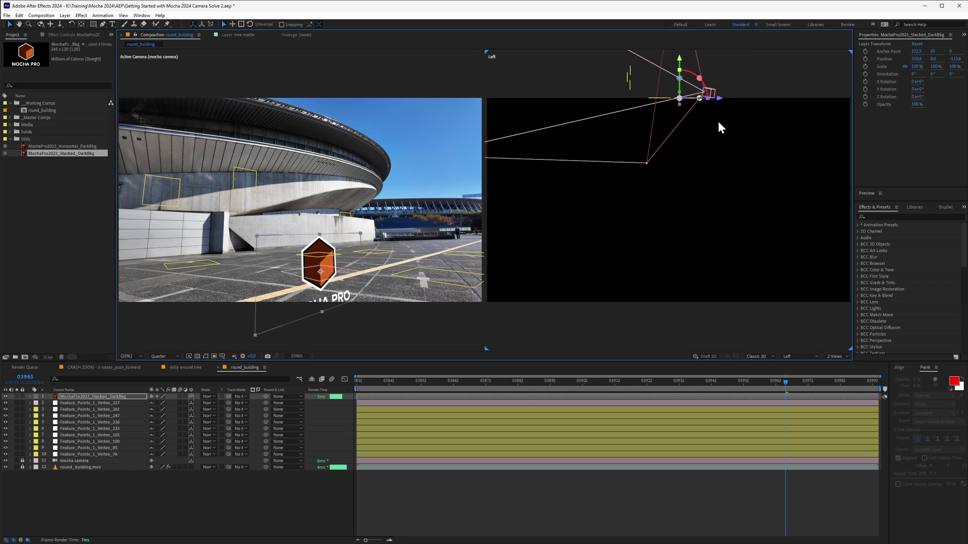
scroll(713, 151, "up", 6)
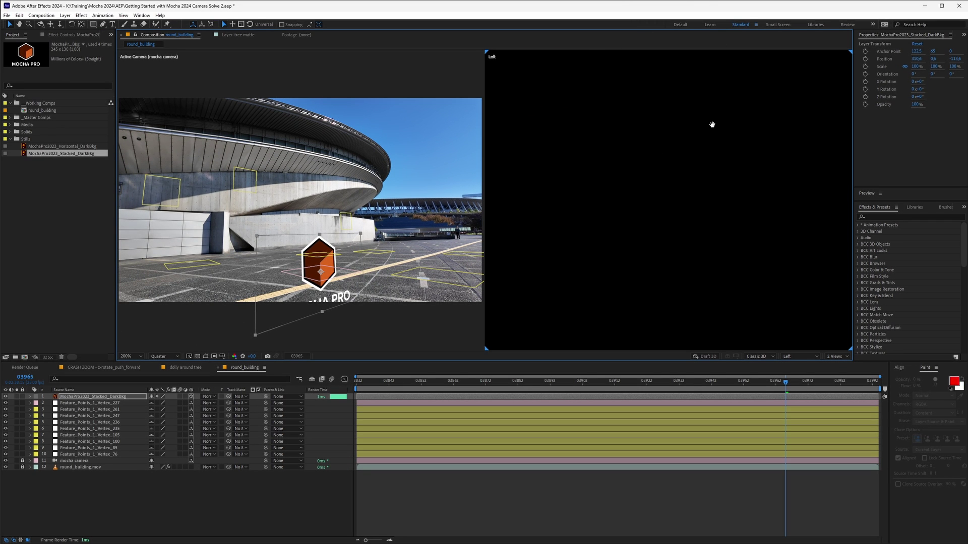
left_click_drag(713, 123, 762, 375)
key("v")
mouse_move(648, 158)
left_mouse_down()
mouse_move(674, 179)
mouse_move(661, 144)
mouse_move(656, 214)
mouse_move(735, 278)
left_mouse_up()
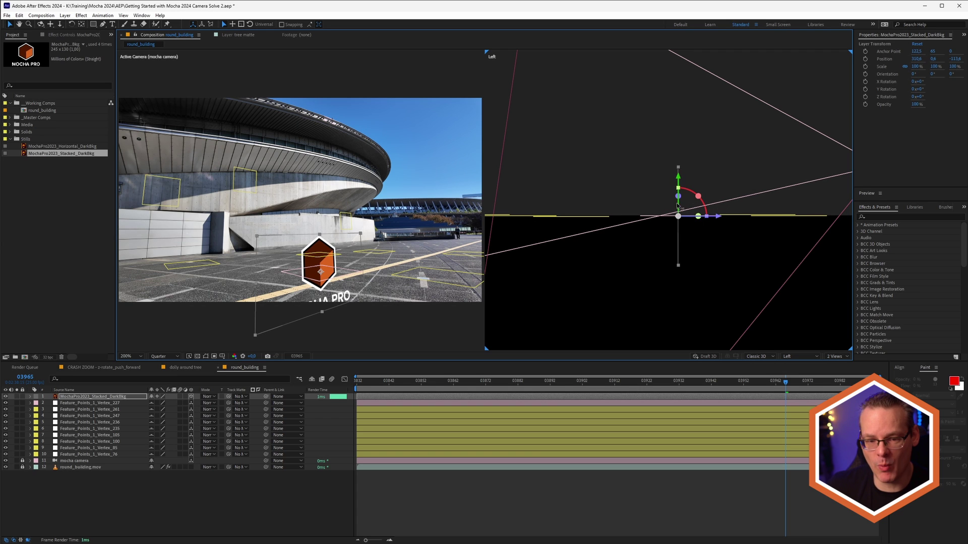
Raise the logo off the ground, rotate it around Y toward the camera, and preview
left_click_drag(679, 185, 682, 133)
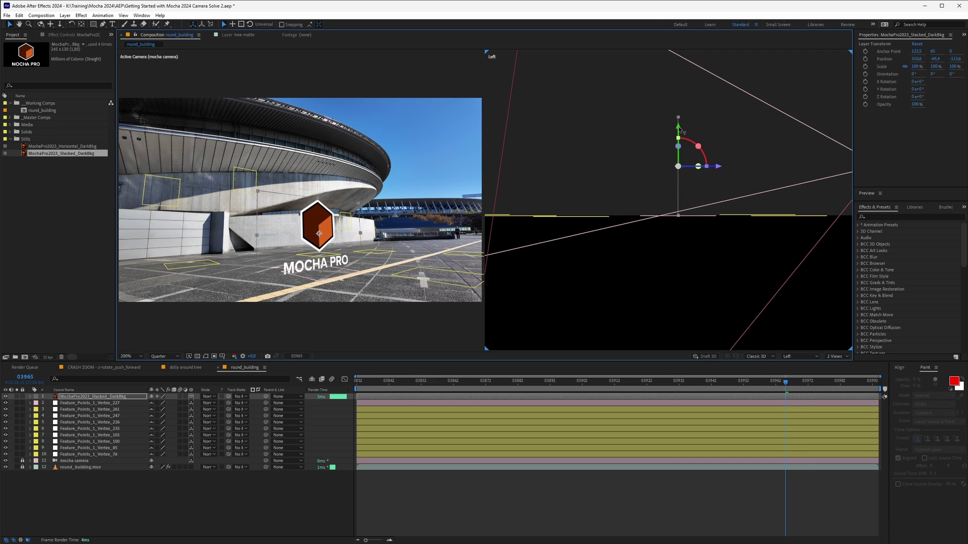
left_click_drag(698, 166, 676, 167)
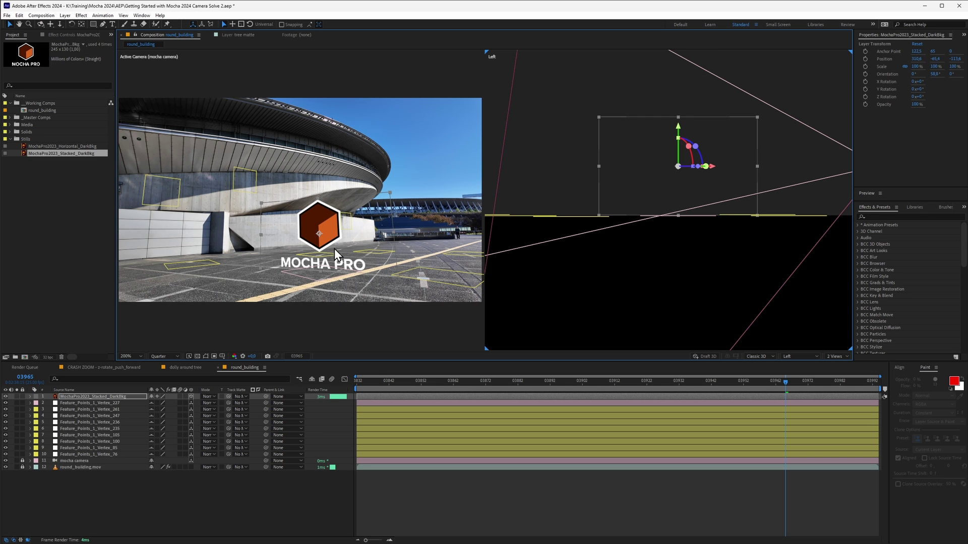
key("space")
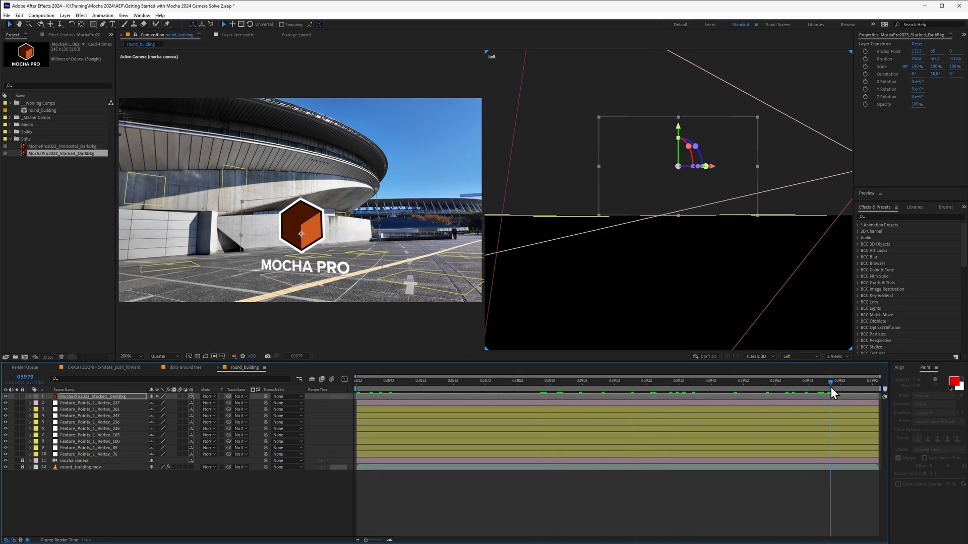
left_click(102, 491)
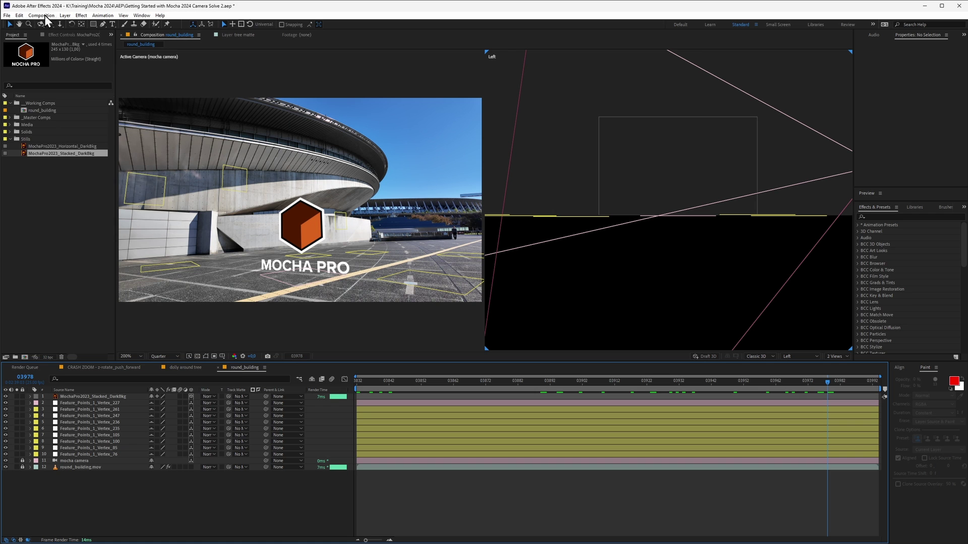
Compare Advanced 3D in Composition Settings, then set the 3D Renderer back to Classic 3D
left_click(42, 15)
left_click(62, 36)
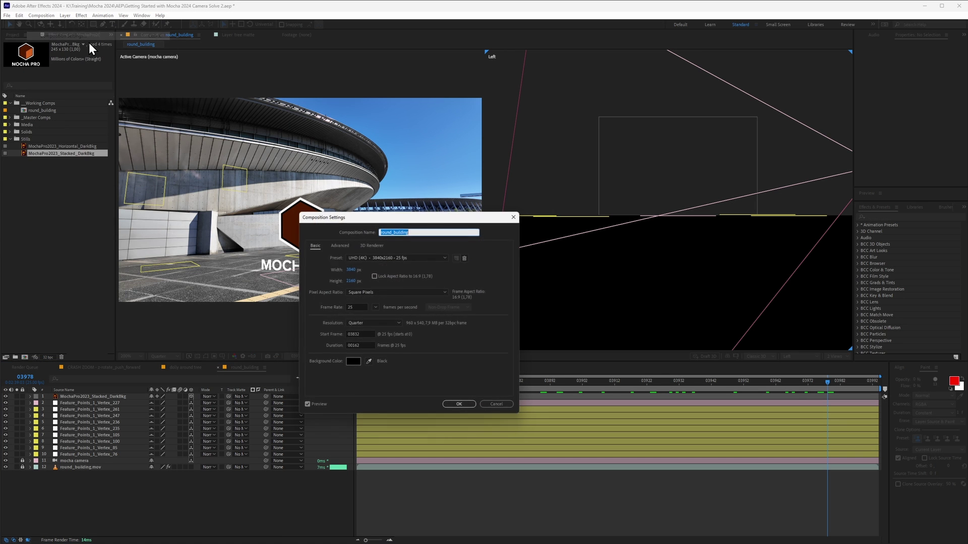
left_click(373, 246)
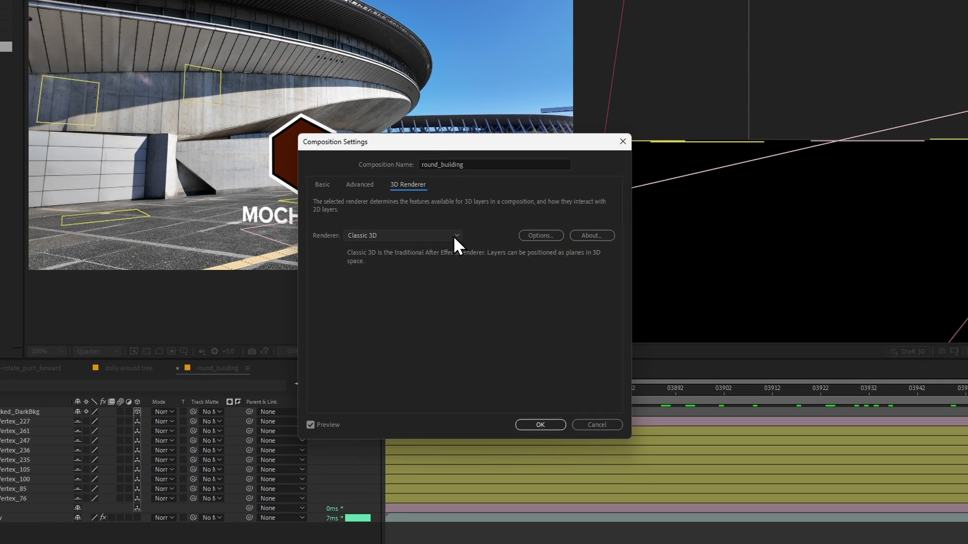
left_click(455, 234)
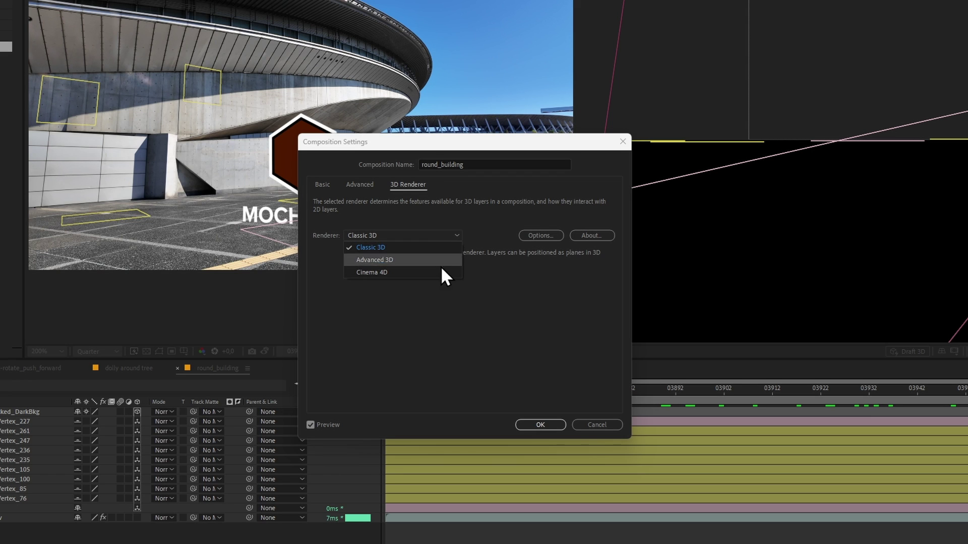
left_click(428, 248)
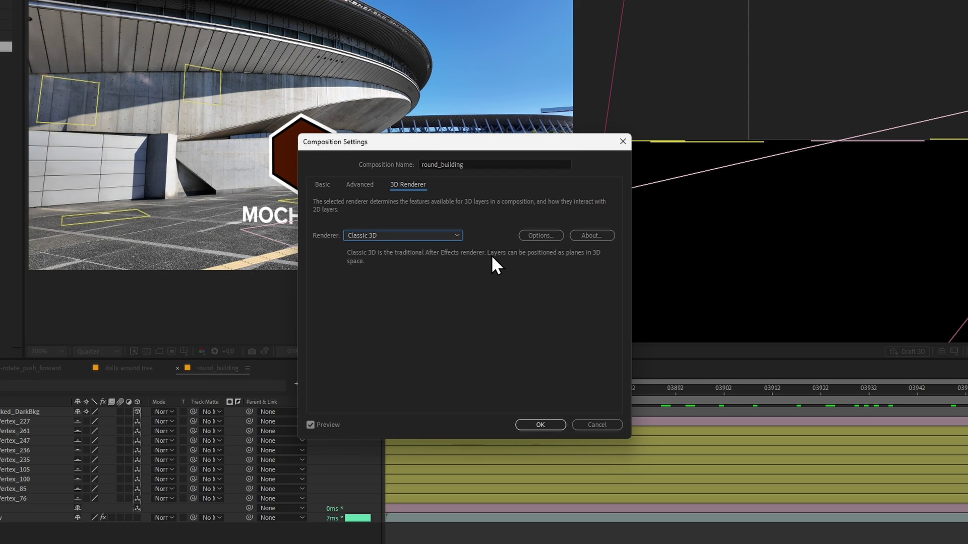
left_click(454, 234)
left_click(435, 257)
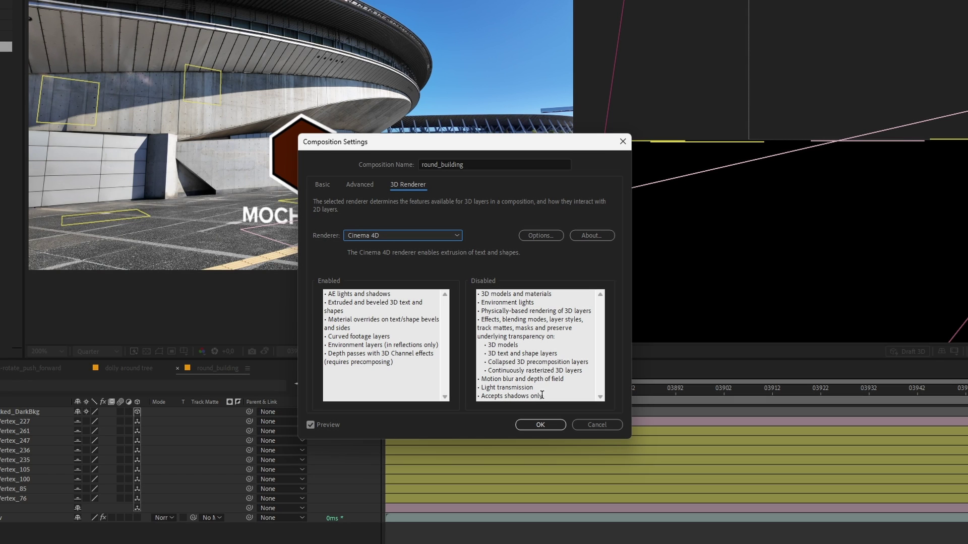
left_click(425, 237)
left_click(422, 263)
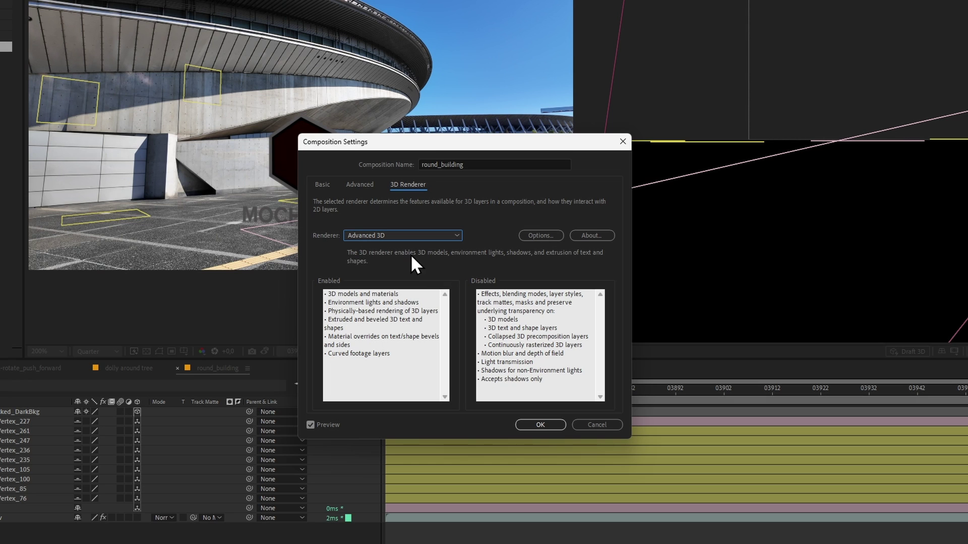
left_click_drag(479, 383, 544, 381)
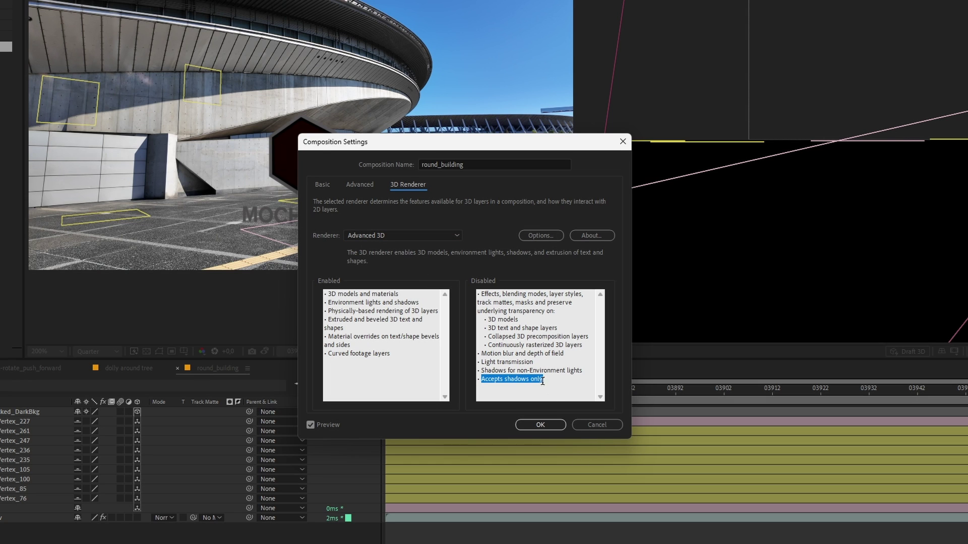
left_click(440, 237)
left_click(440, 250)
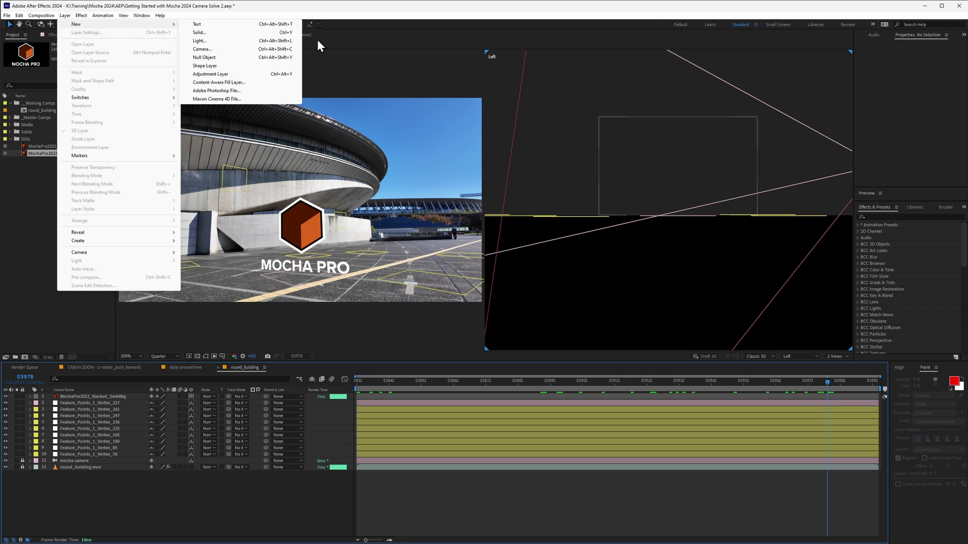
Create a new shape layer named Shadow catcher and make it 3D
left_click(273, 66)
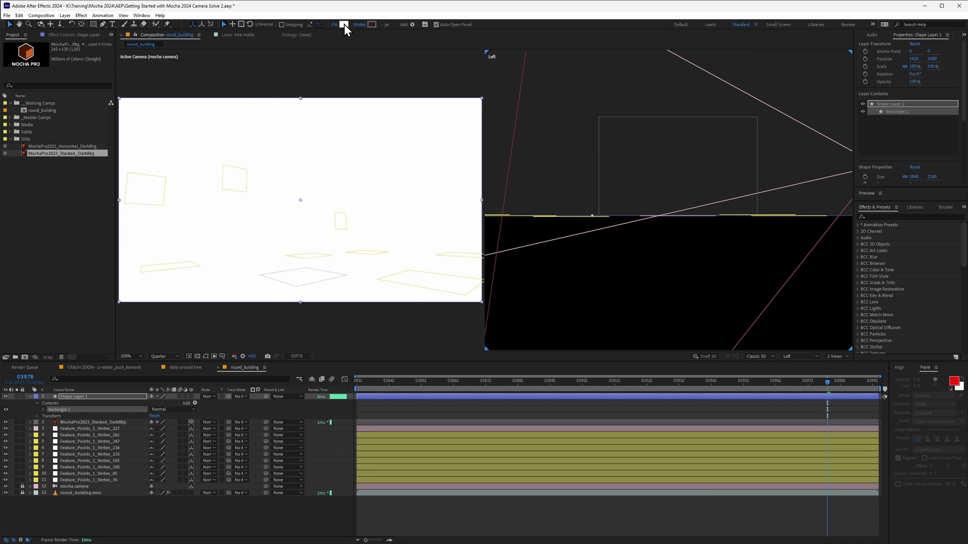
key("Return")
type("Shadow catcher")
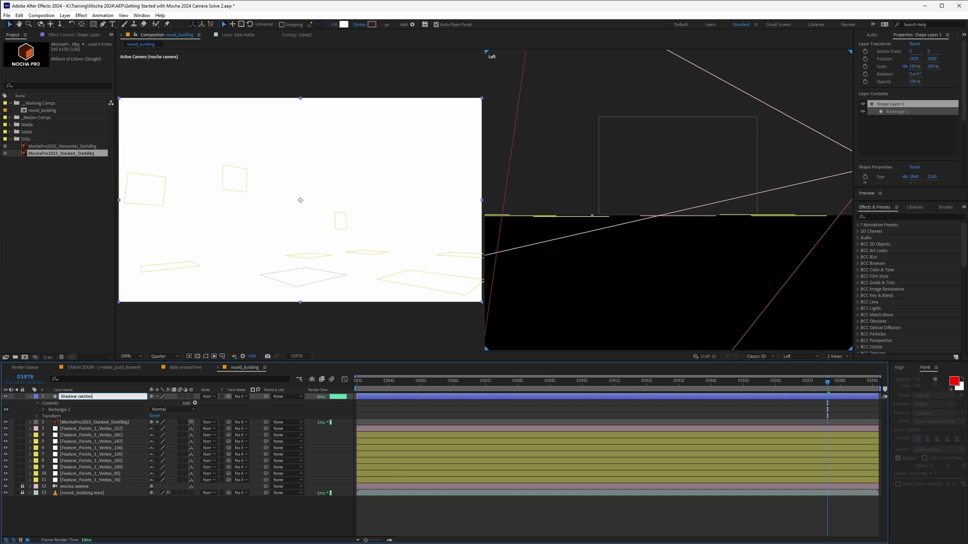
key("Return")
left_click(191, 396)
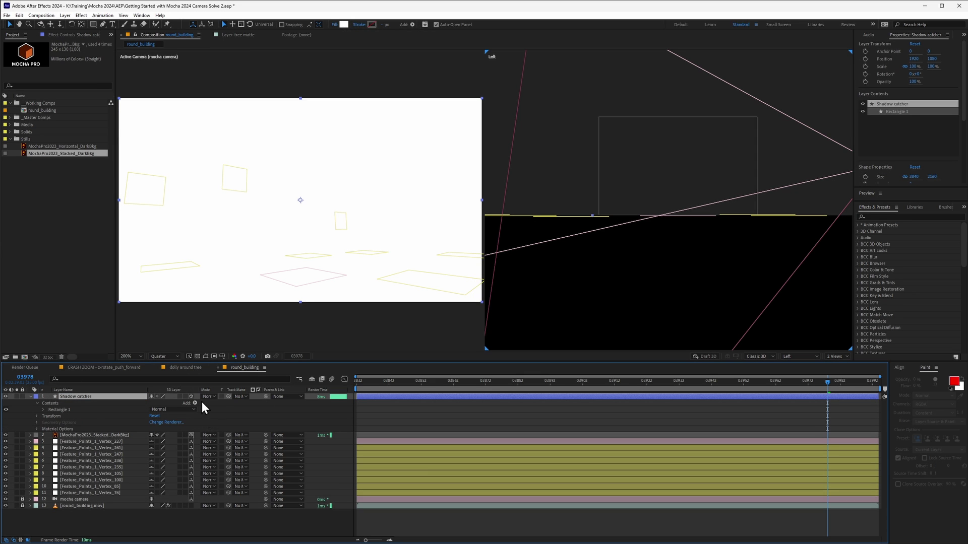
Reset Shadow catcher's Position and set Orientation X to 270° so it lies flat
key("Home")
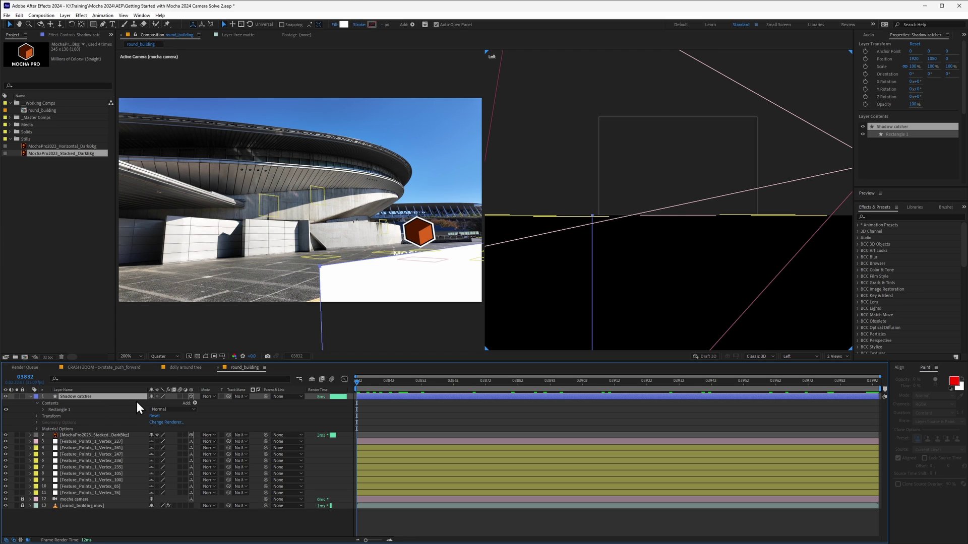
key("ctrl+v")
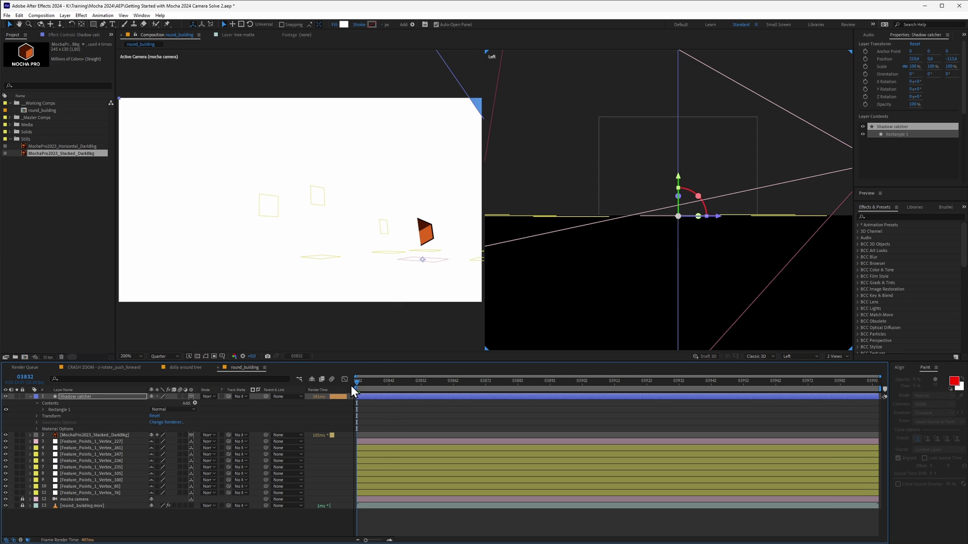
key("space")
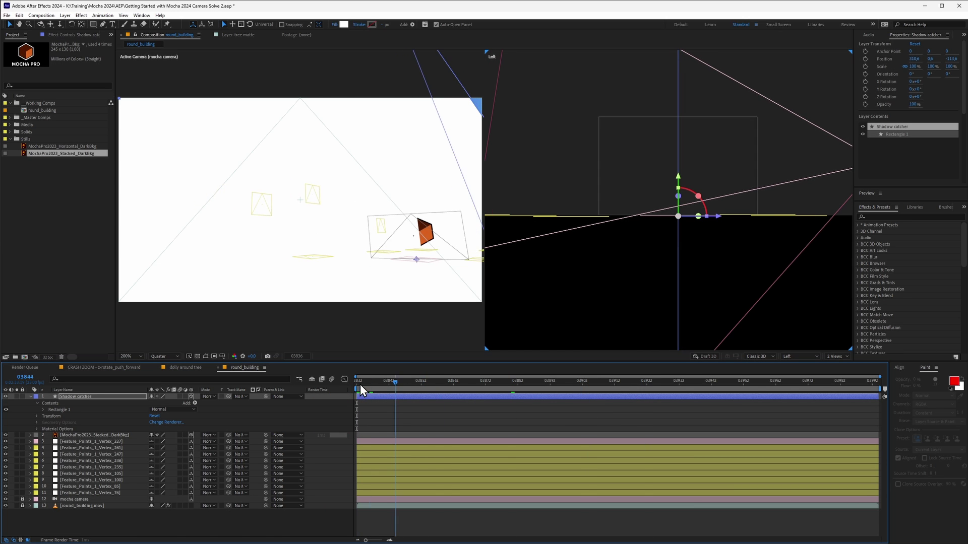
key("space")
left_click(37, 416)
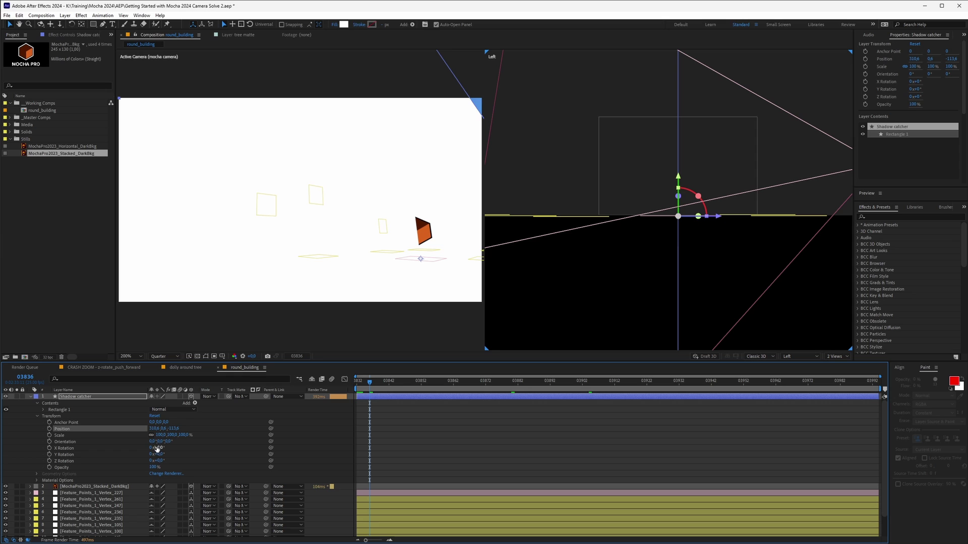
left_click(152, 442)
type("270")
key("Return")
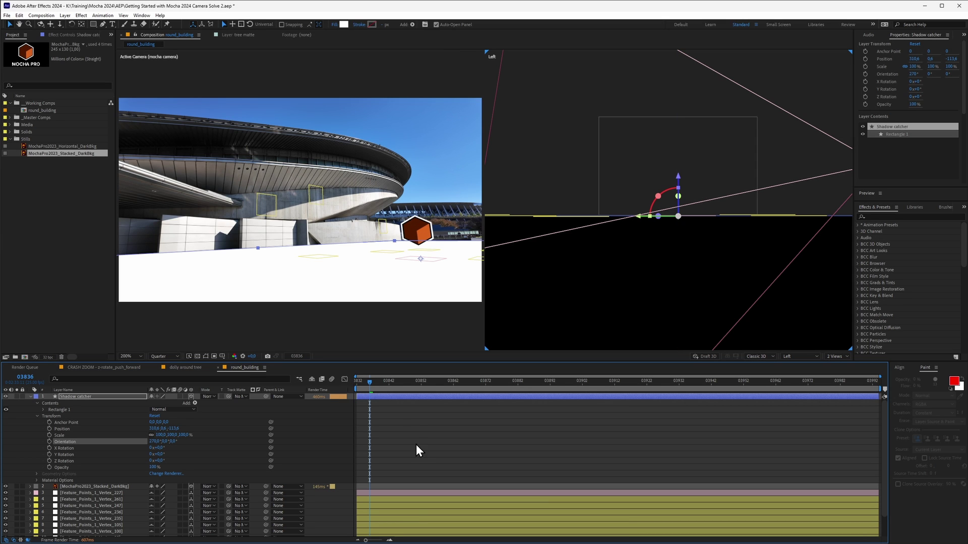
key("space")
key("space")
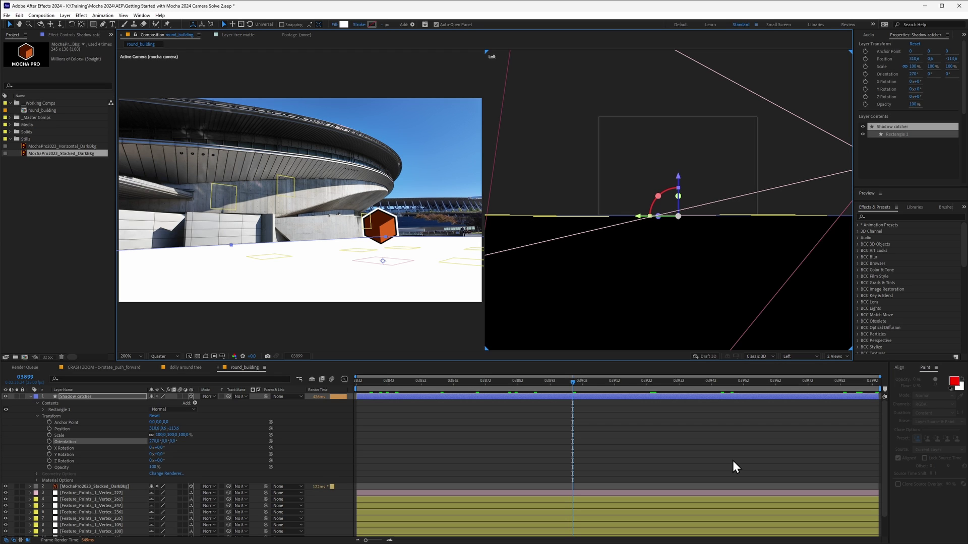
Switch the viewer to 1 View, fit the shot, and hide the feature point layers
left_click(834, 357)
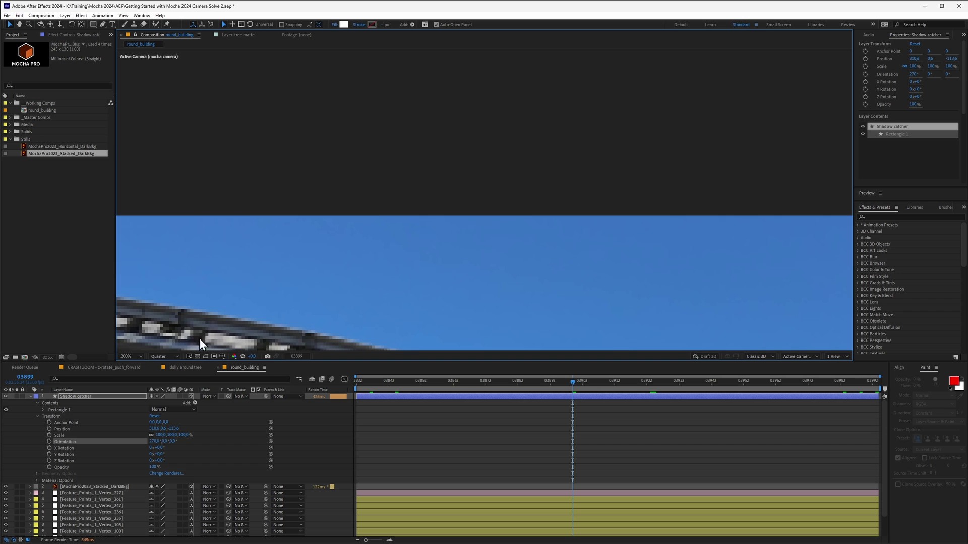
left_click(133, 354)
left_click(314, 380)
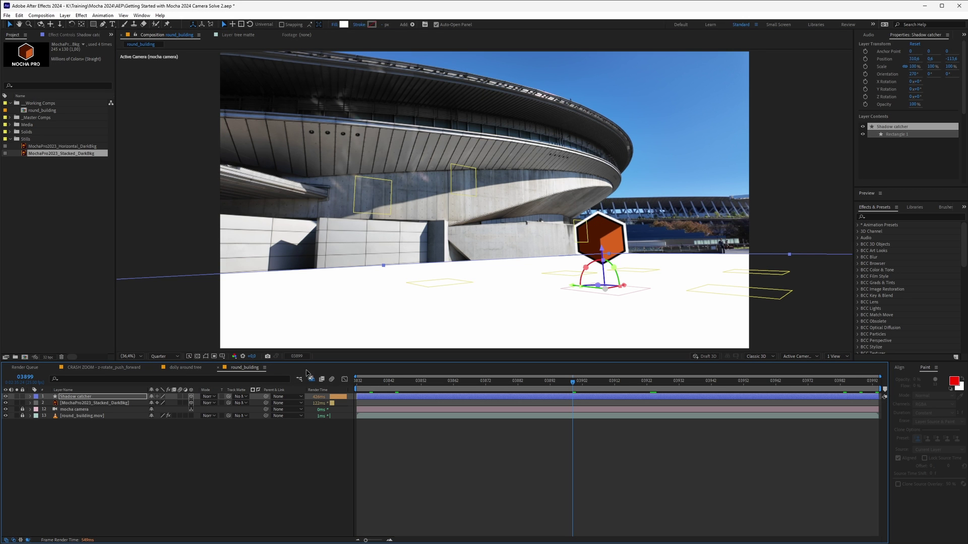
Add a Point light with 100% intensity, no falloff, and Casts Shadows enabled
left_click(65, 15)
mouse_move(76, 24)
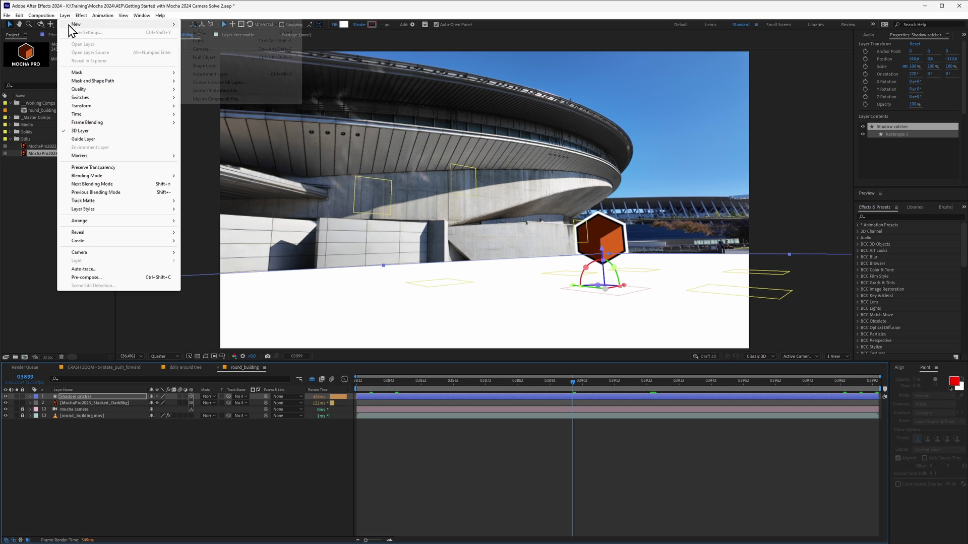
left_click(247, 46)
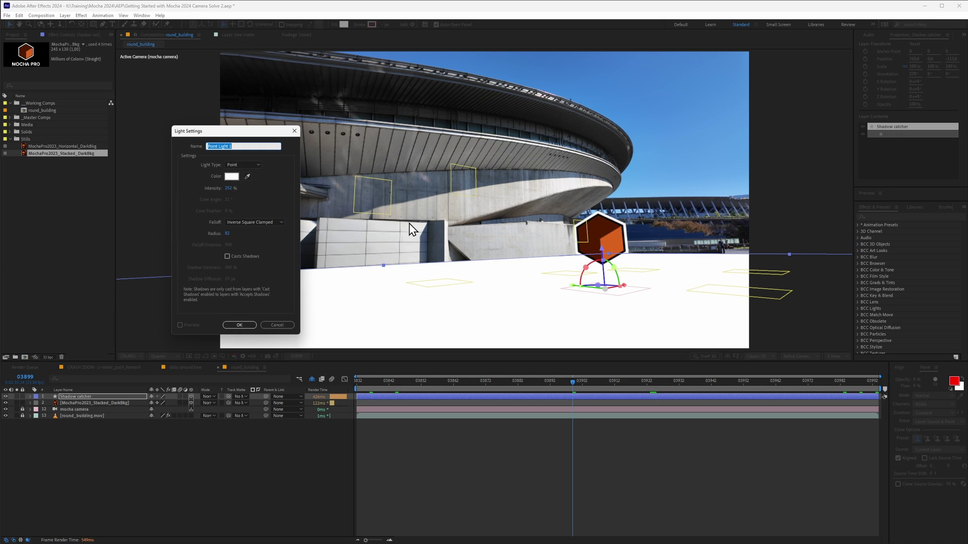
left_click(226, 190)
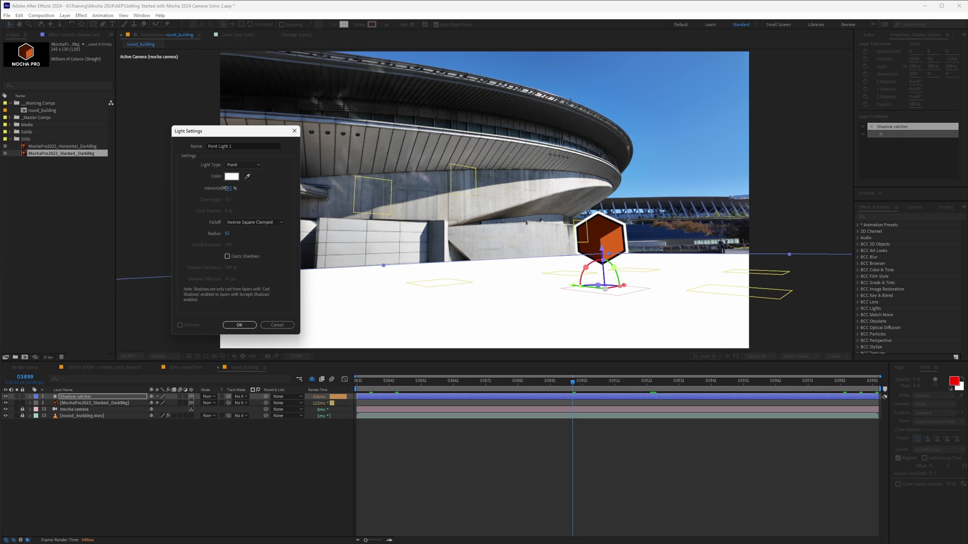
left_click_drag(171, 190, 182, 190)
left_click(234, 222)
left_click(233, 232)
left_click(232, 259)
left_click(240, 325)
key("p")
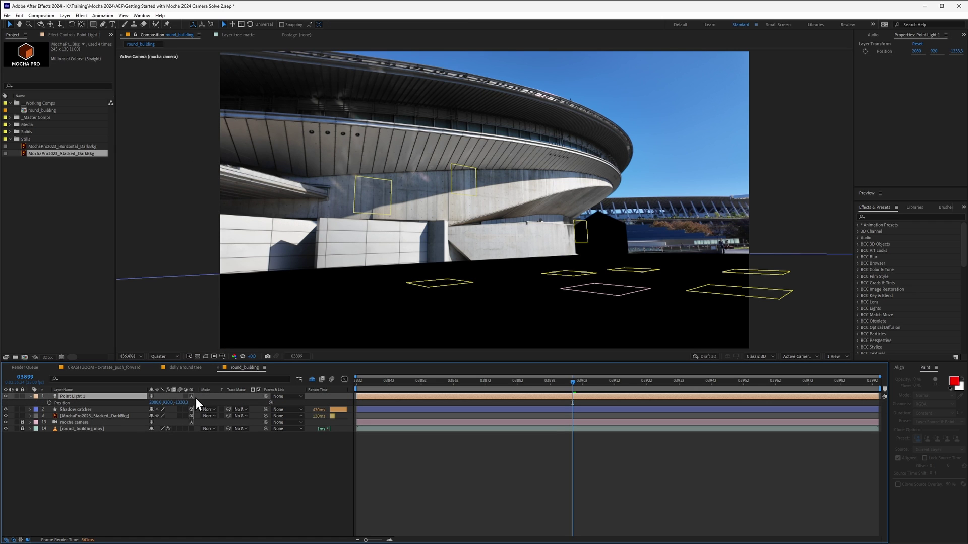
Paste Feature_Points_1_Vertex_105's Position onto Point Light 1 and raise the light upward
left_click(429, 286)
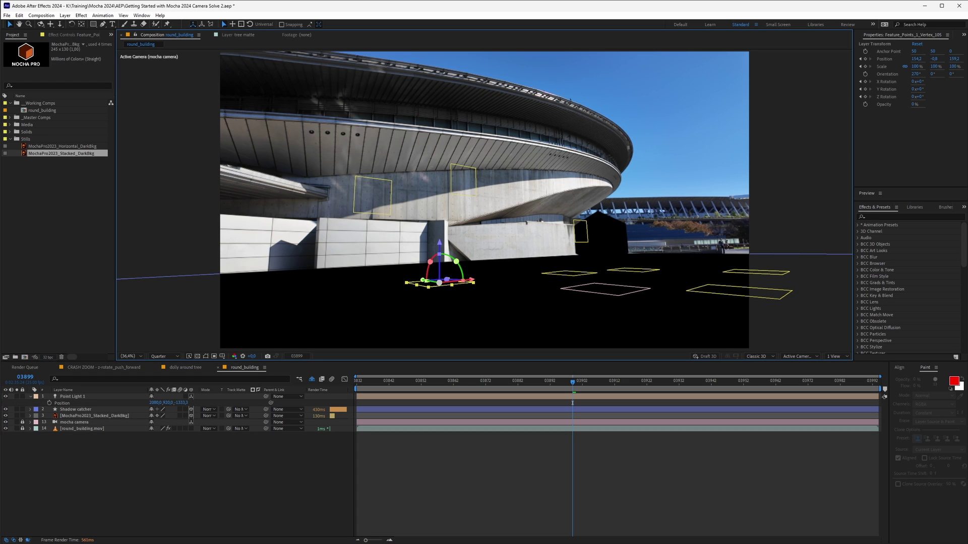
left_click(308, 380)
key("p")
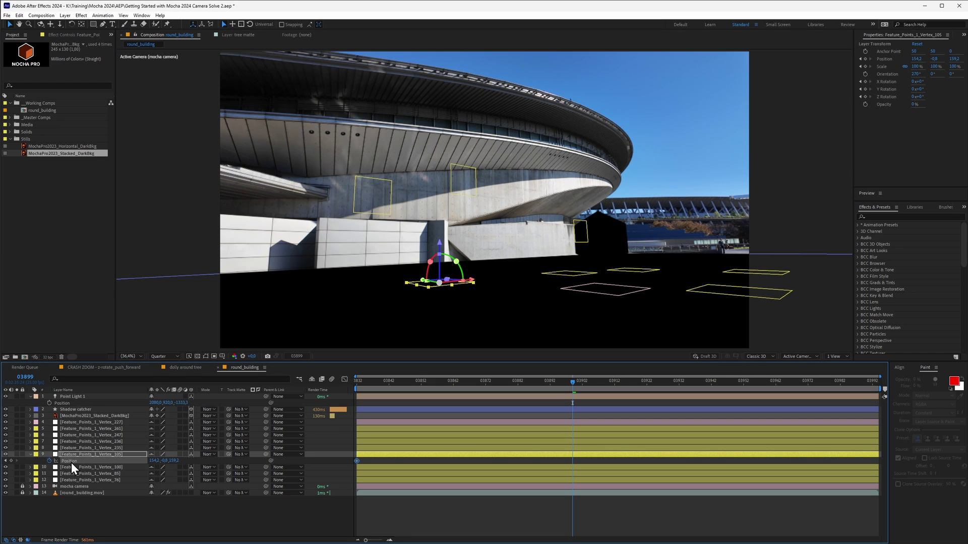
left_click(78, 405)
key("ctrl+v")
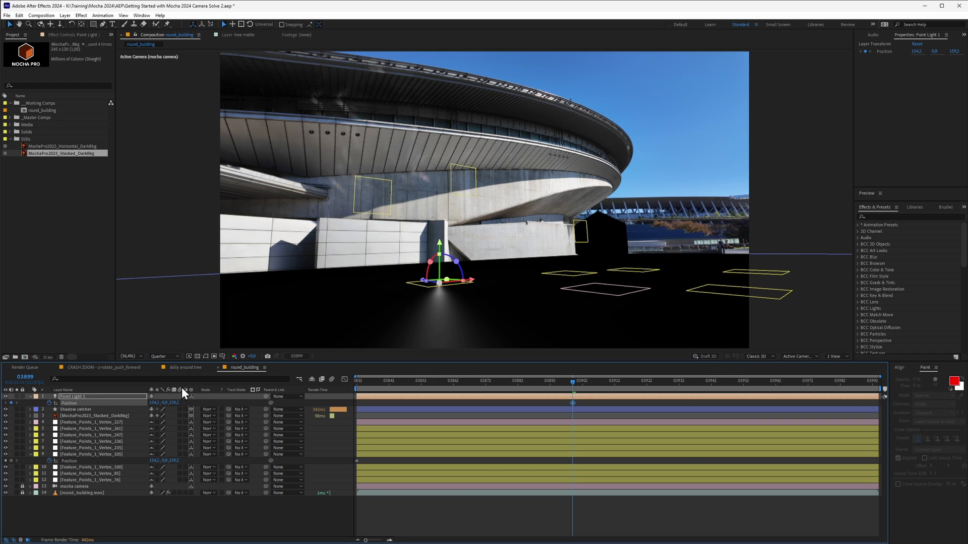
left_click_drag(441, 245, 427, 182)
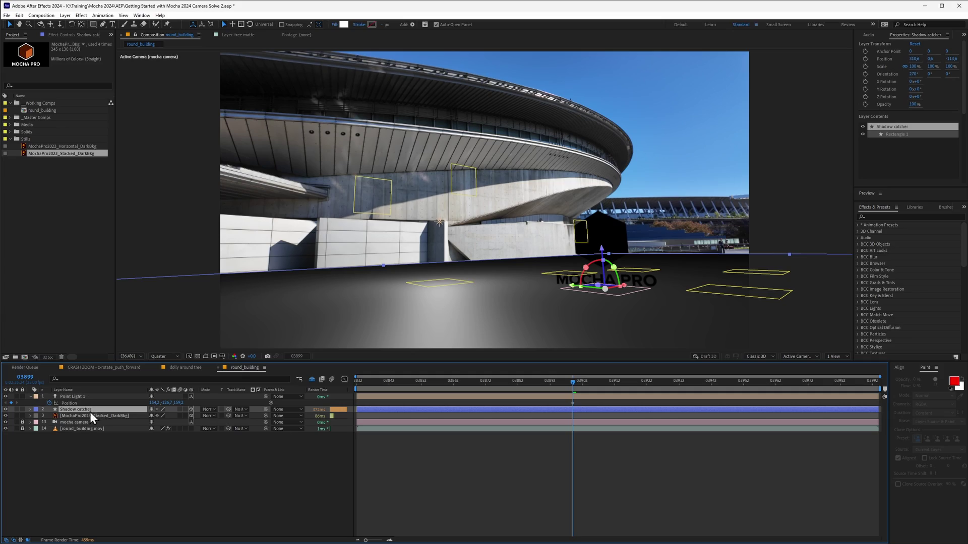
Set Shadow catcher's Material Options to Accepts Shadows Only and Accepts Lights Off
left_click(29, 410)
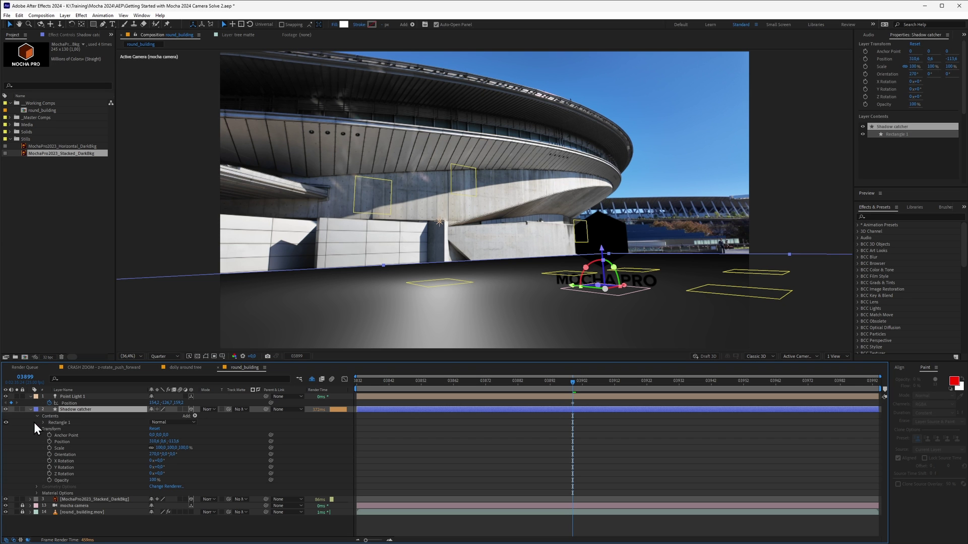
left_click(39, 428)
left_click(37, 417)
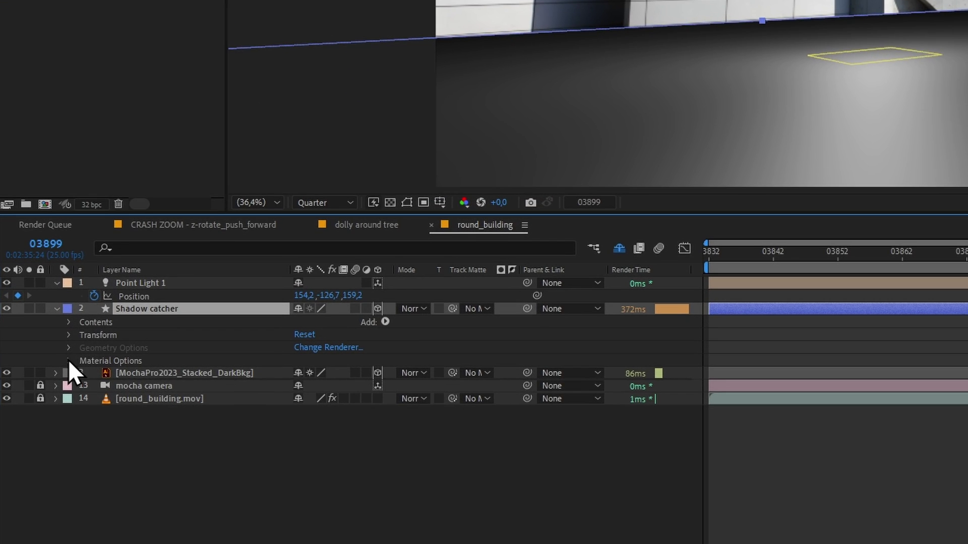
left_click(69, 360)
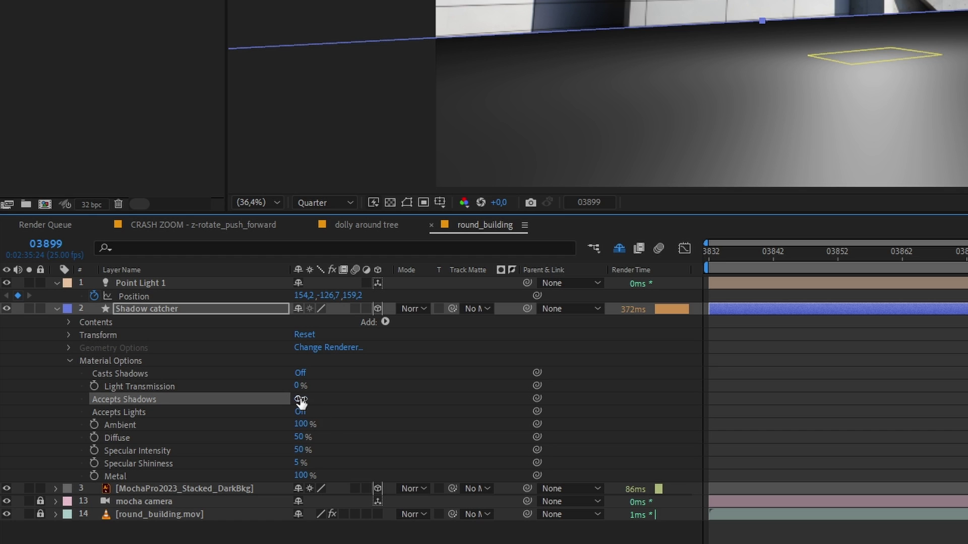
left_click(302, 402)
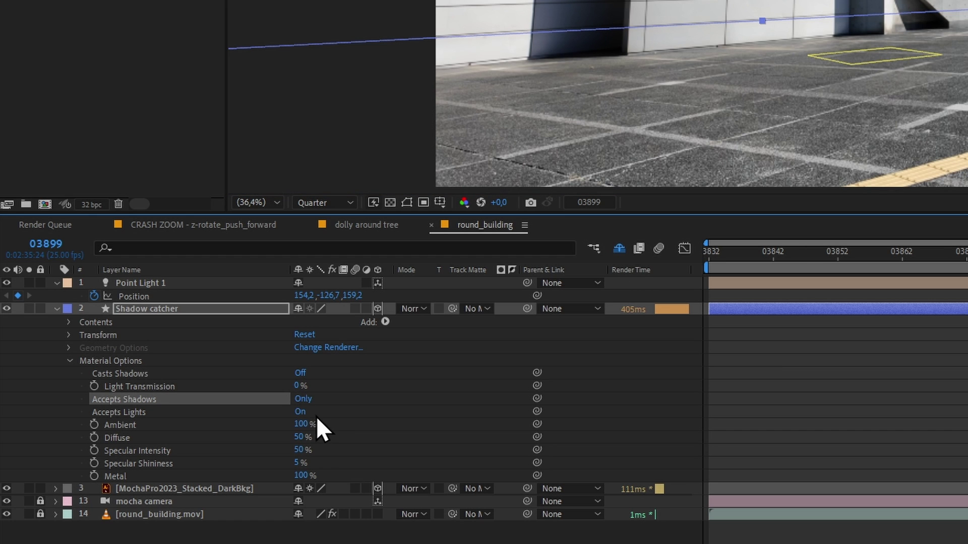
left_click(301, 413)
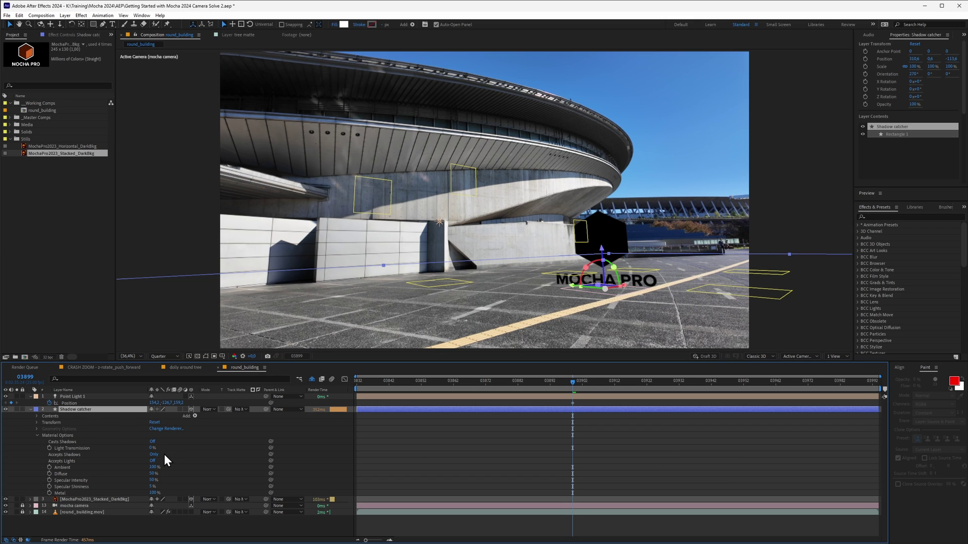
left_click(35, 412)
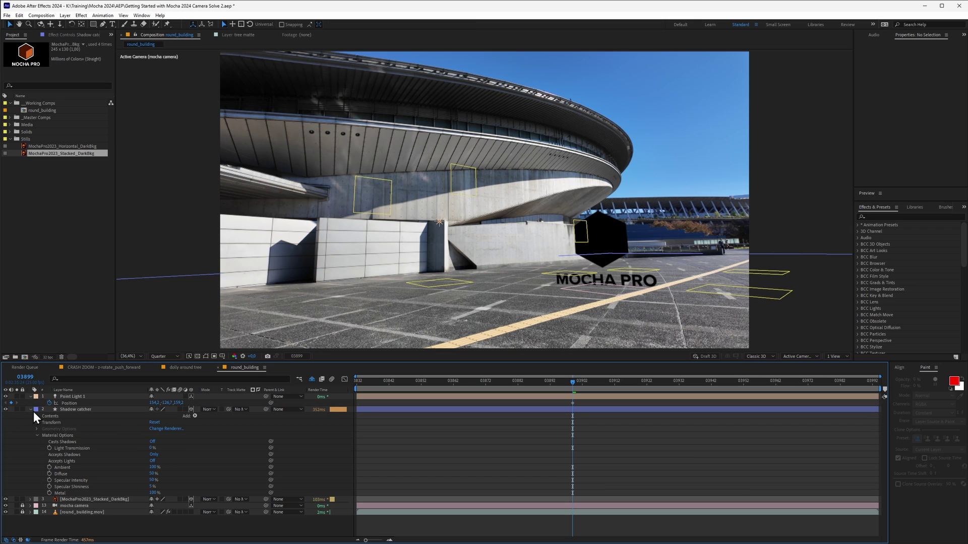
Make the Mocha logo cast shadows and ignore lights, and shift Point Light 1 sideways along X
left_click(33, 411)
left_click(76, 416)
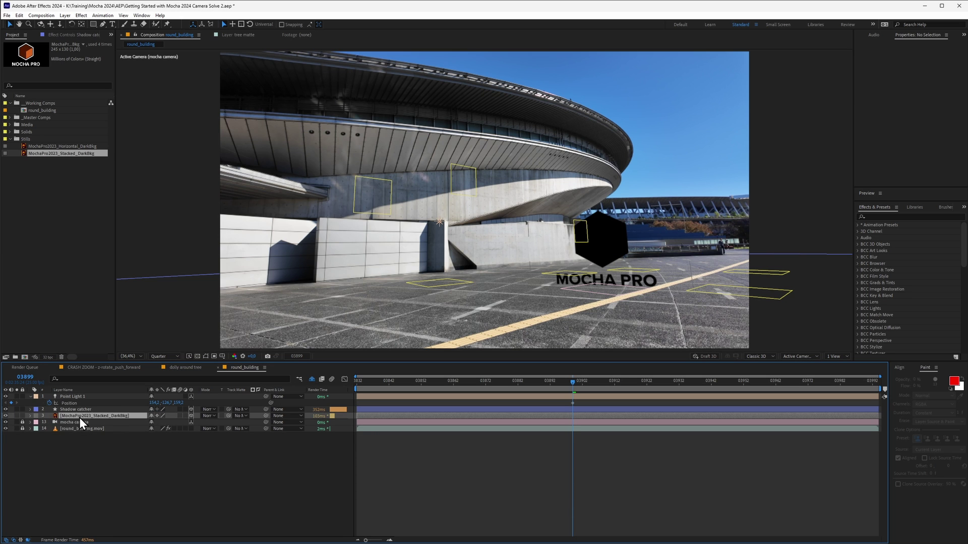
left_click(30, 415)
left_click(70, 361)
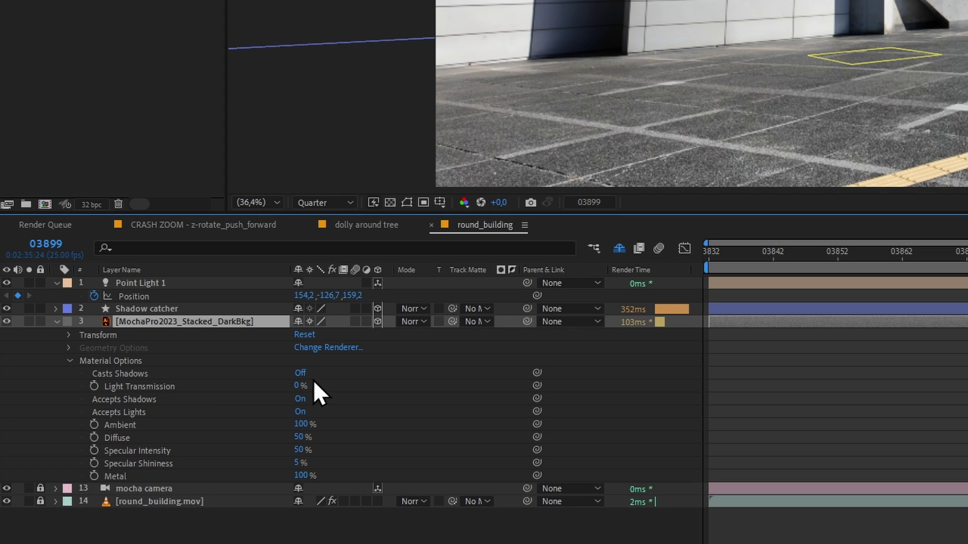
left_click(301, 374)
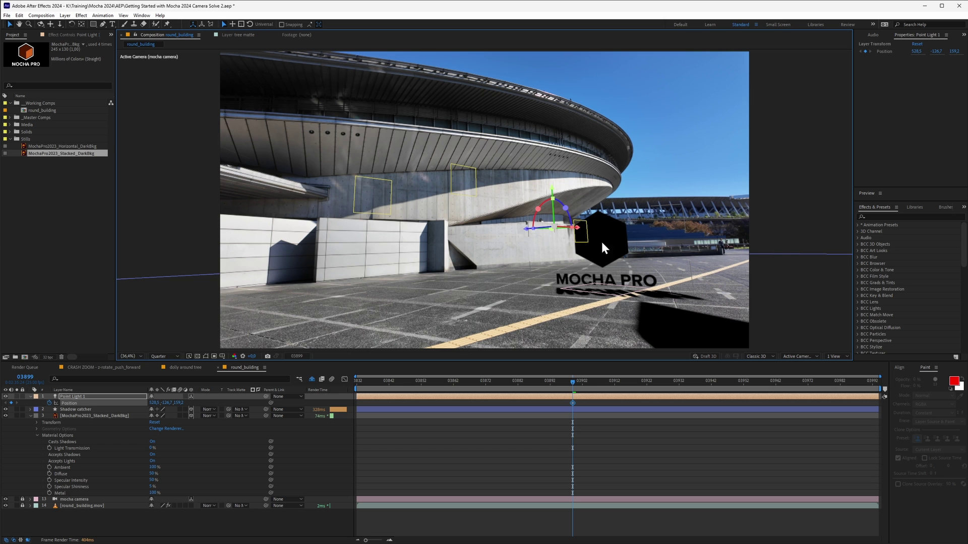
mouse_move(600, 239)
left_mouse_down()
mouse_move(572, 226)
mouse_move(400, 255)
left_mouse_up()
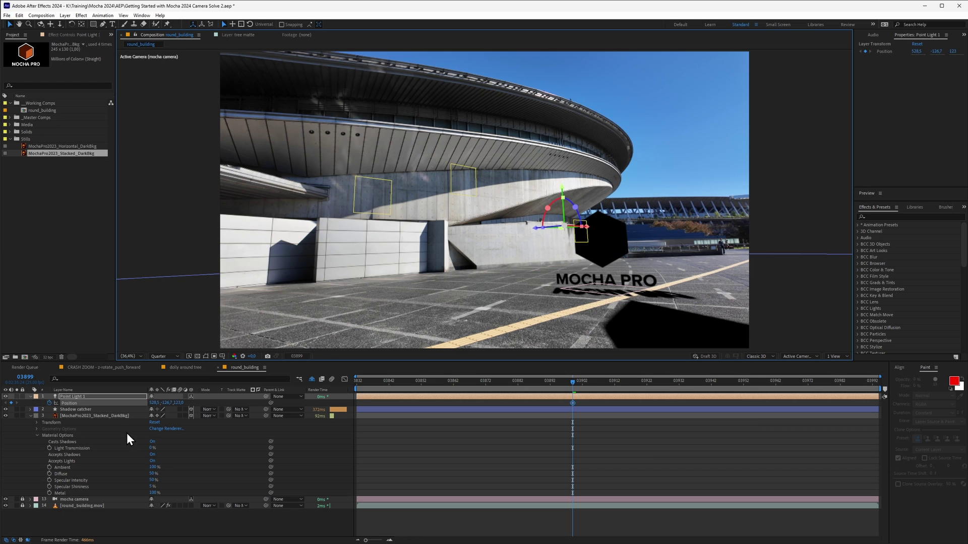
left_click(152, 459)
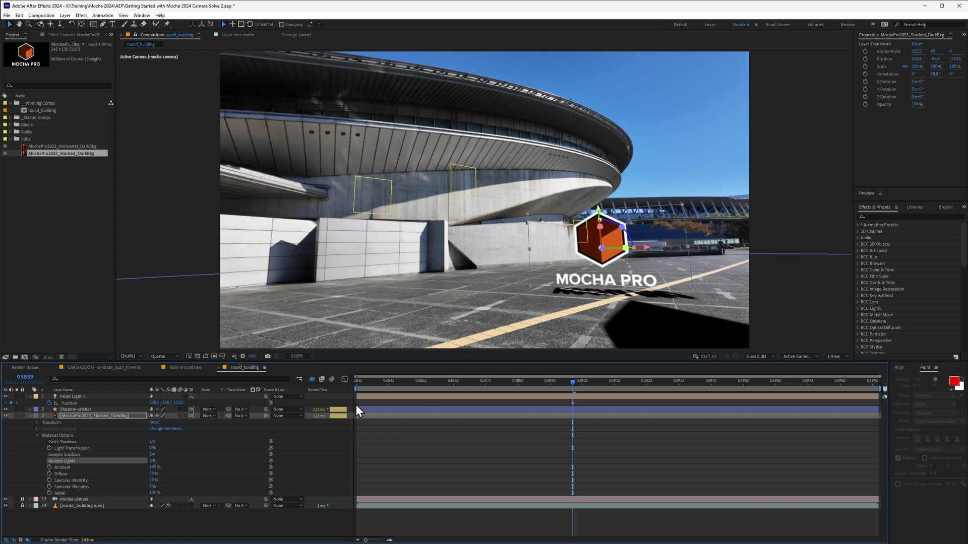
Stop the preview and hide the feature-point layers with the Shy switch
left_click(50, 403)
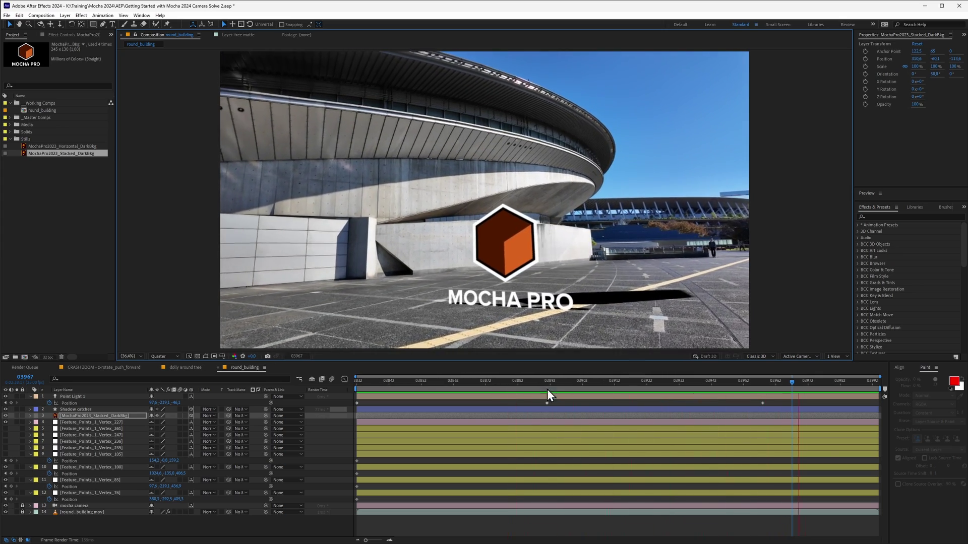
key("space")
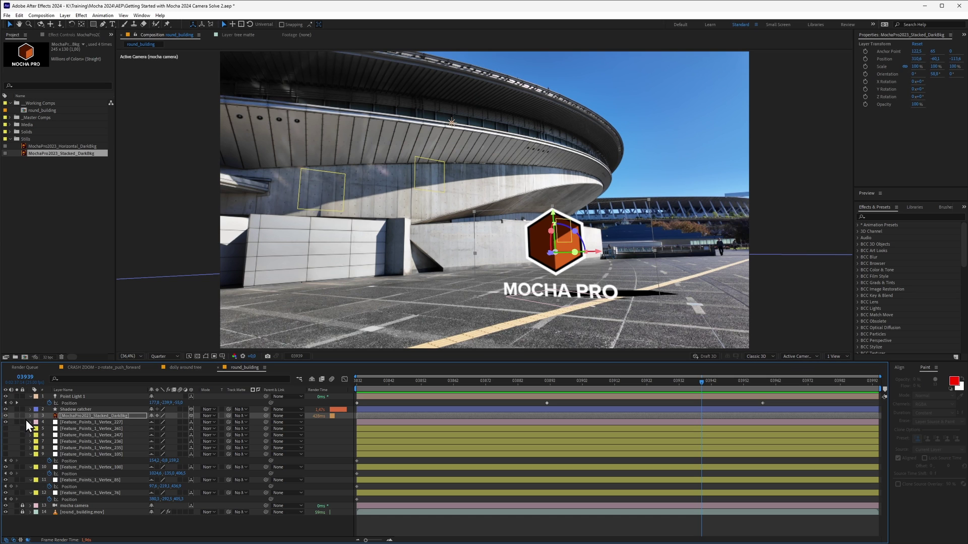
left_click(312, 380)
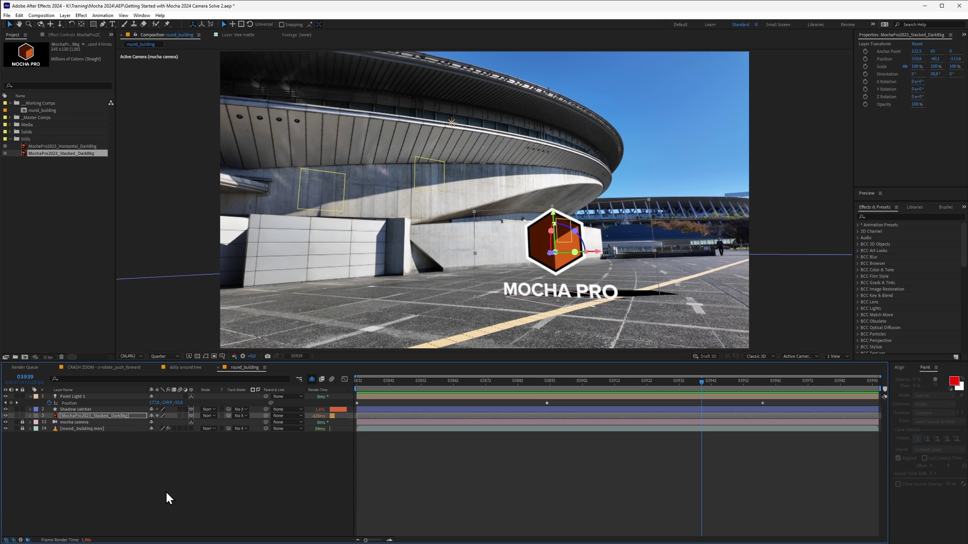
left_click(65, 15)
Create a black solid and apply Sapphire S_LensFlare to it
left_click(200, 33)
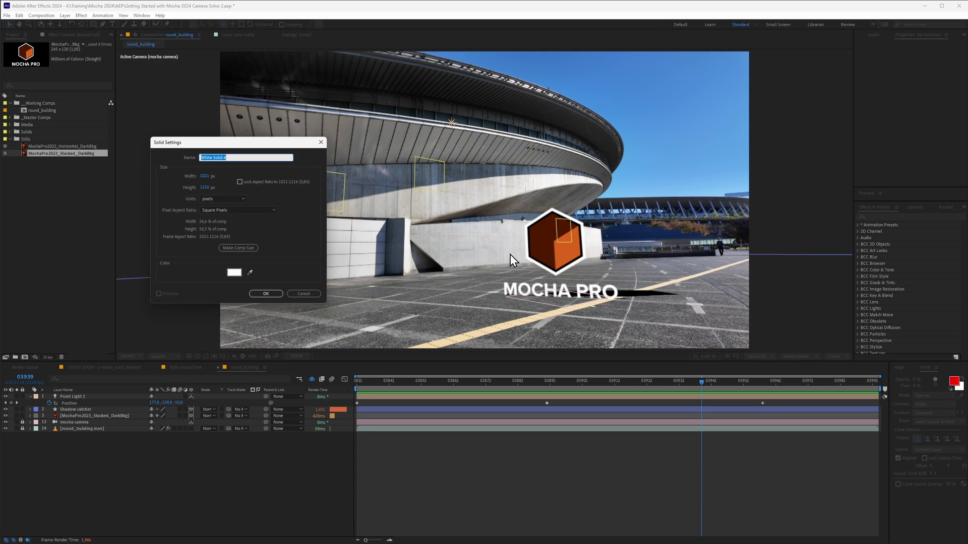
left_click(231, 273)
left_click(254, 328)
left_click(311, 242)
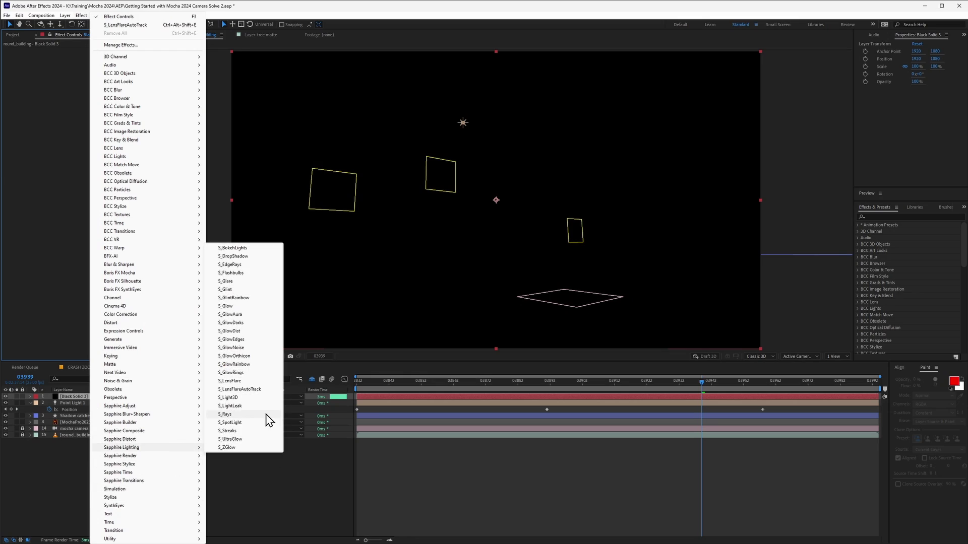
left_click(265, 389)
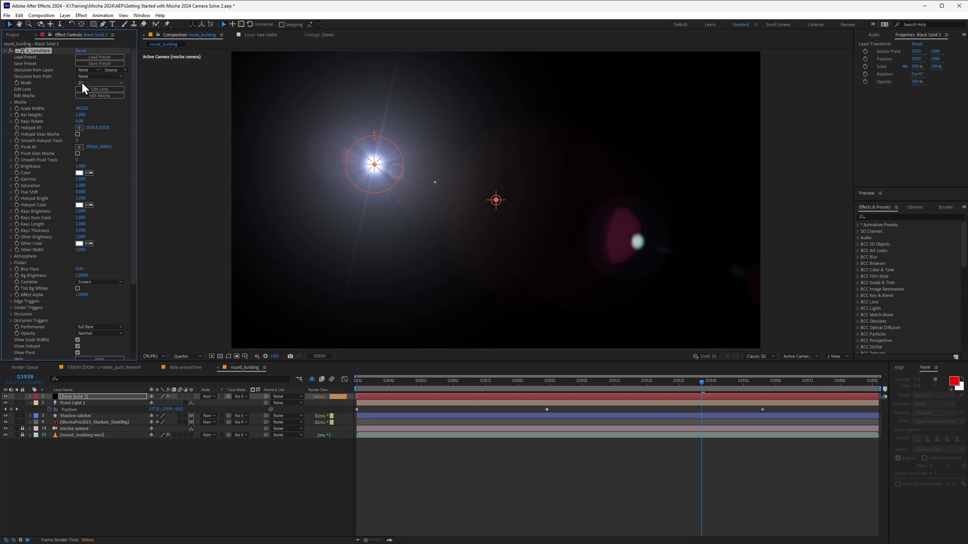
Set the flare to 3D with Point Light 1 as hotspot, Screen blending, Scale Widths 100
left_click(99, 97)
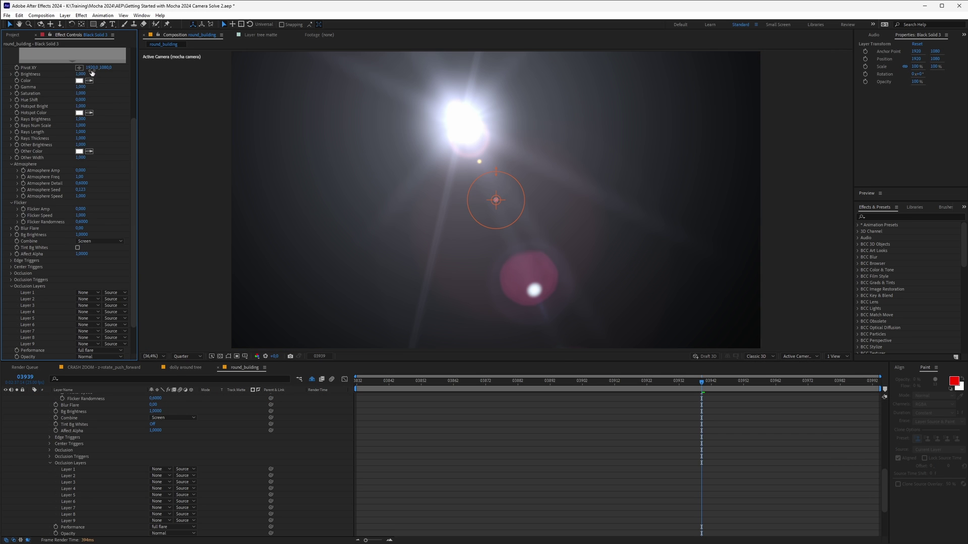
left_click_drag(132, 133, 130, 55)
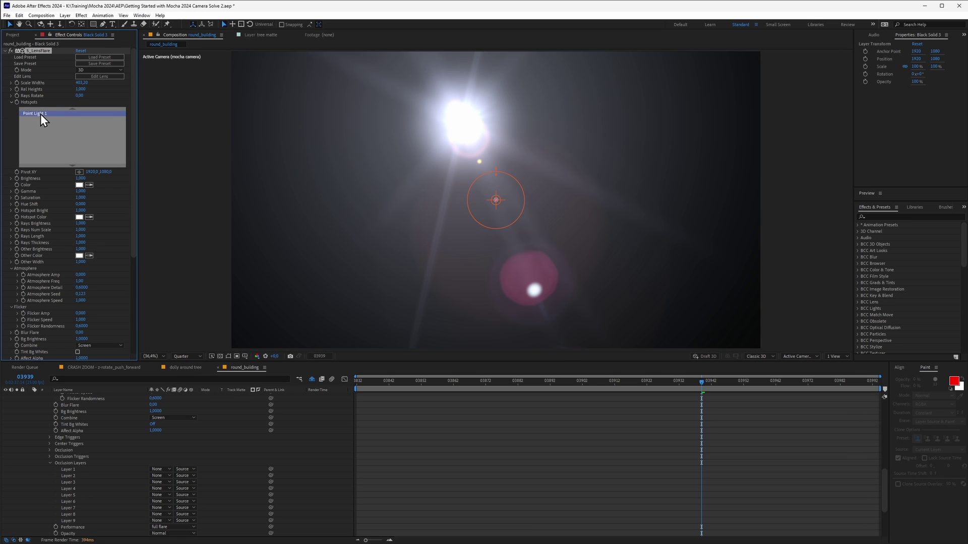
scroll(159, 415, "up", 10)
left_click(208, 396)
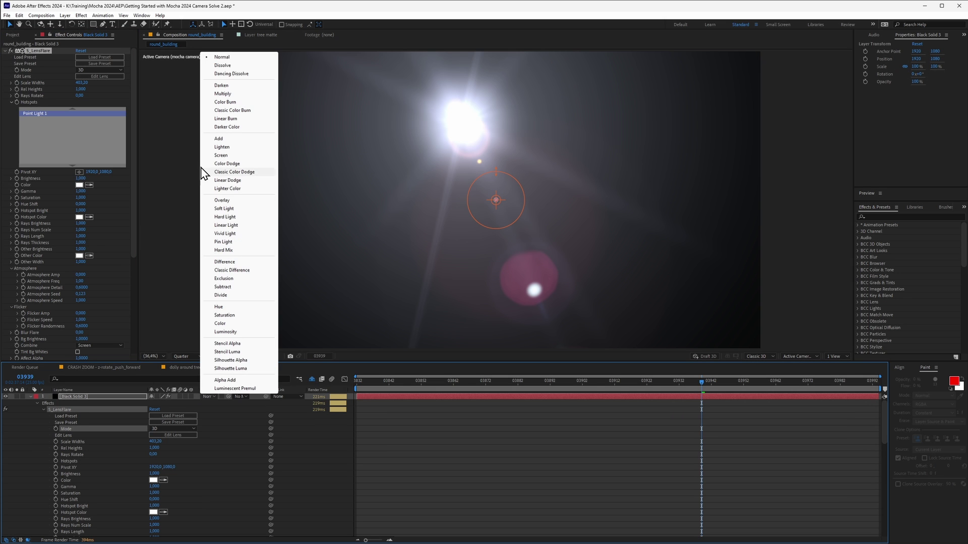
left_click(227, 156)
left_click(86, 127)
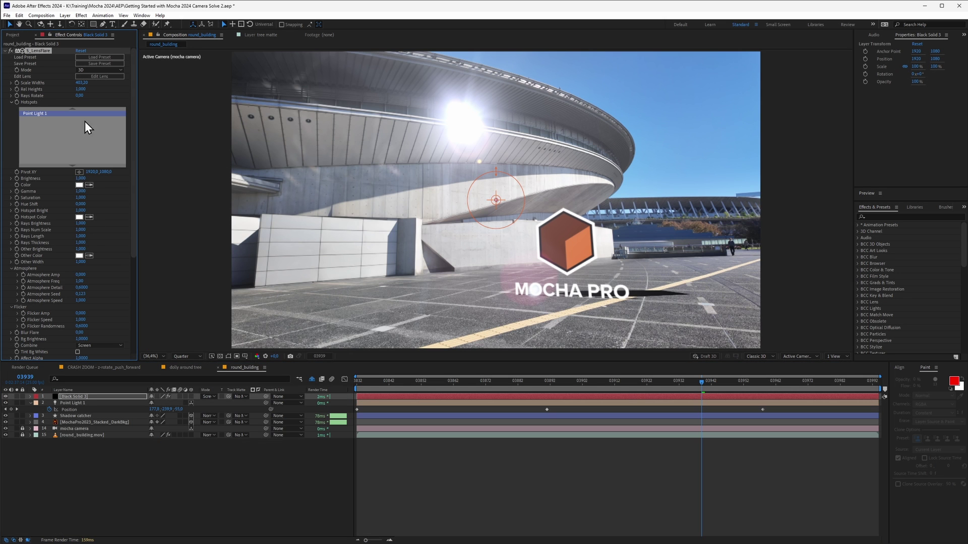
type("80")
key("Return")
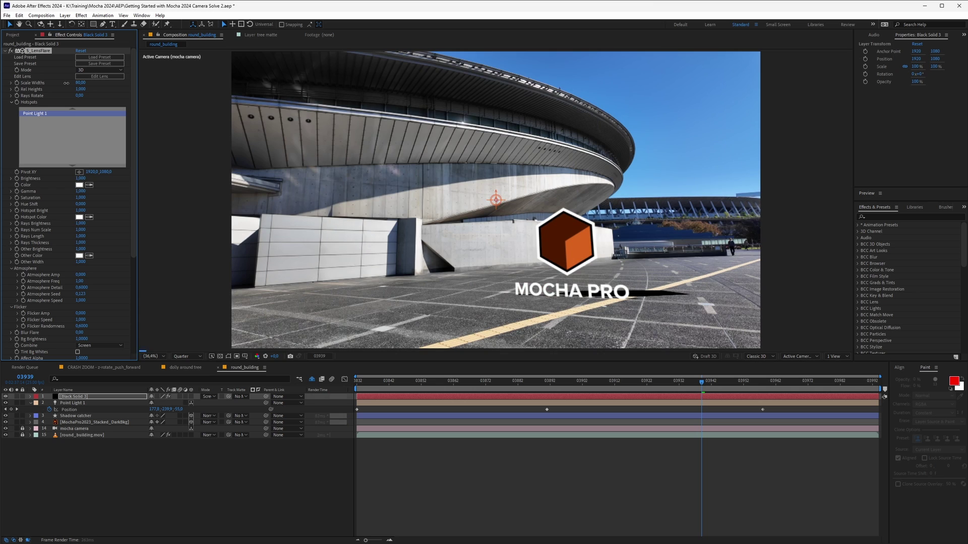
type("100")
key("Return")
key("space")
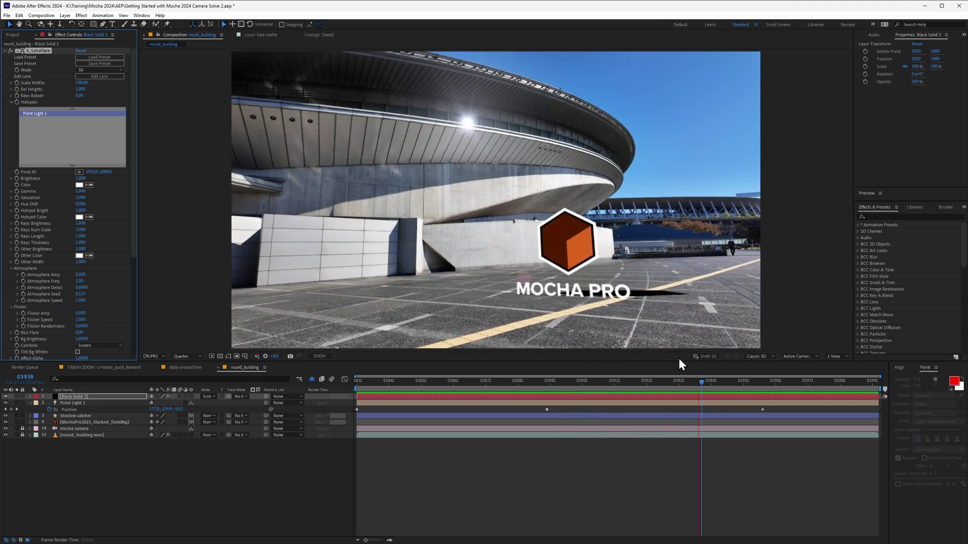
Give Point Light 1 Inverse Square Clamped falloff, radius 249, and shadow diffusion about 13
left_click(106, 402)
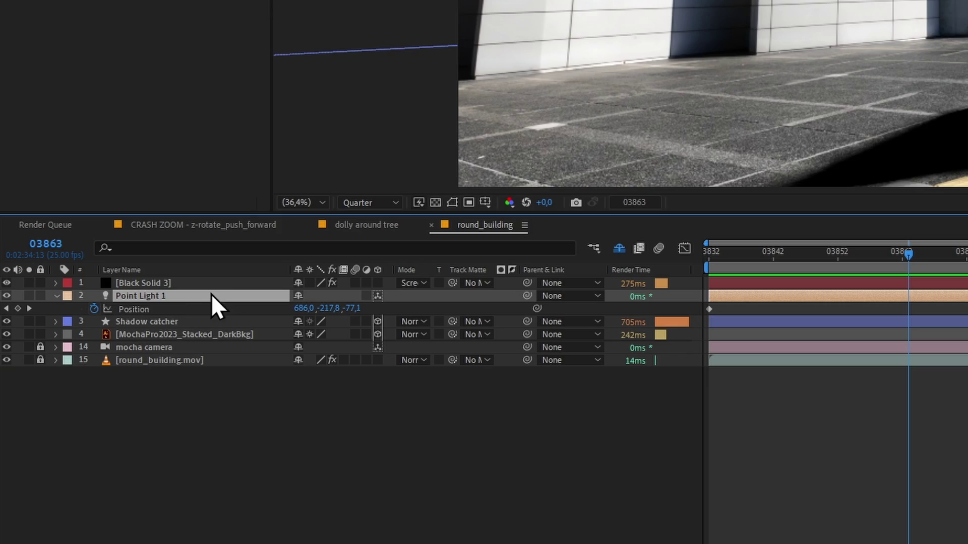
double_click(171, 296)
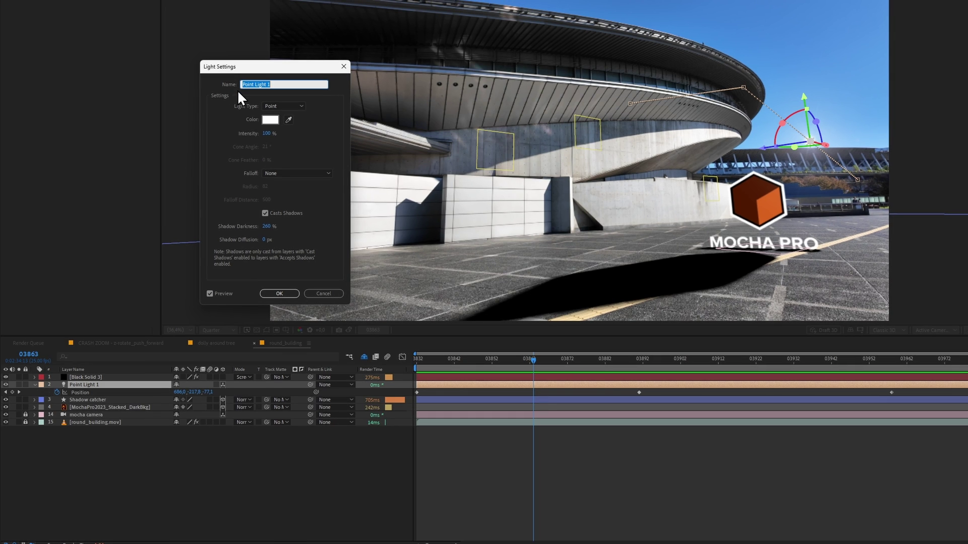
left_click(290, 171)
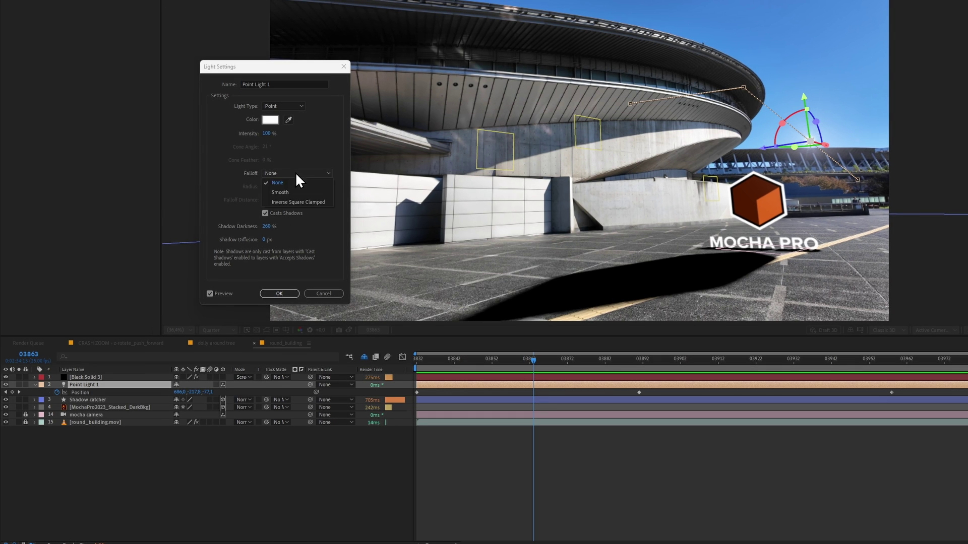
left_click(311, 202)
left_click_drag(267, 187, 280, 187)
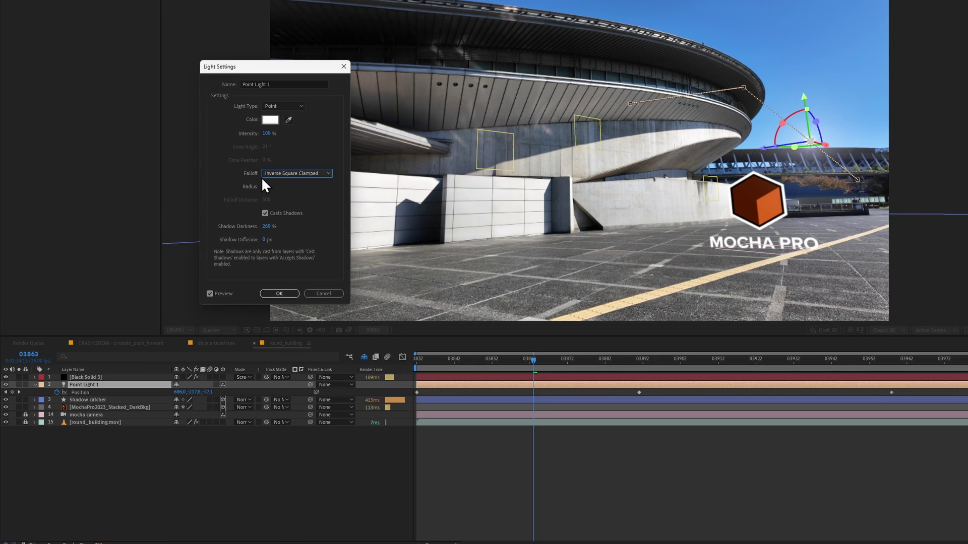
left_click_drag(268, 241, 273, 242)
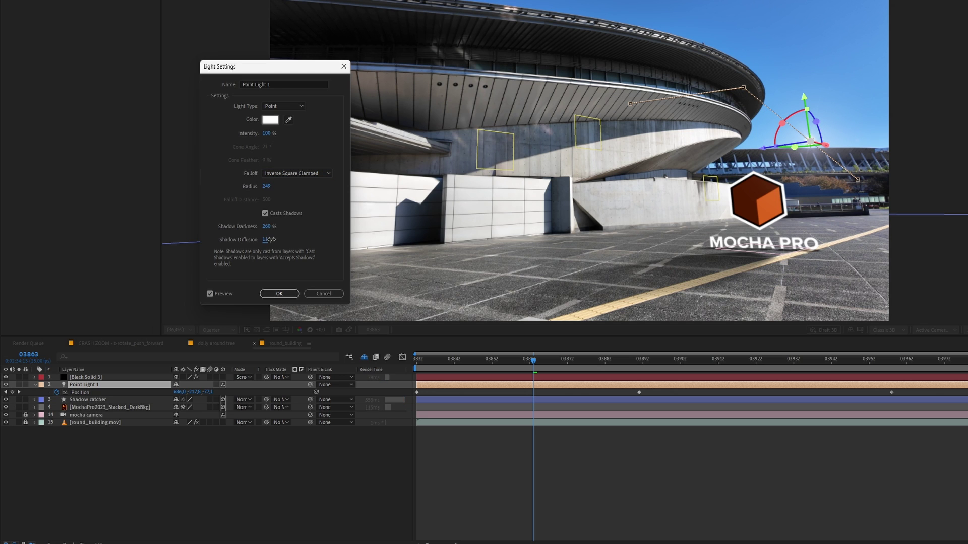